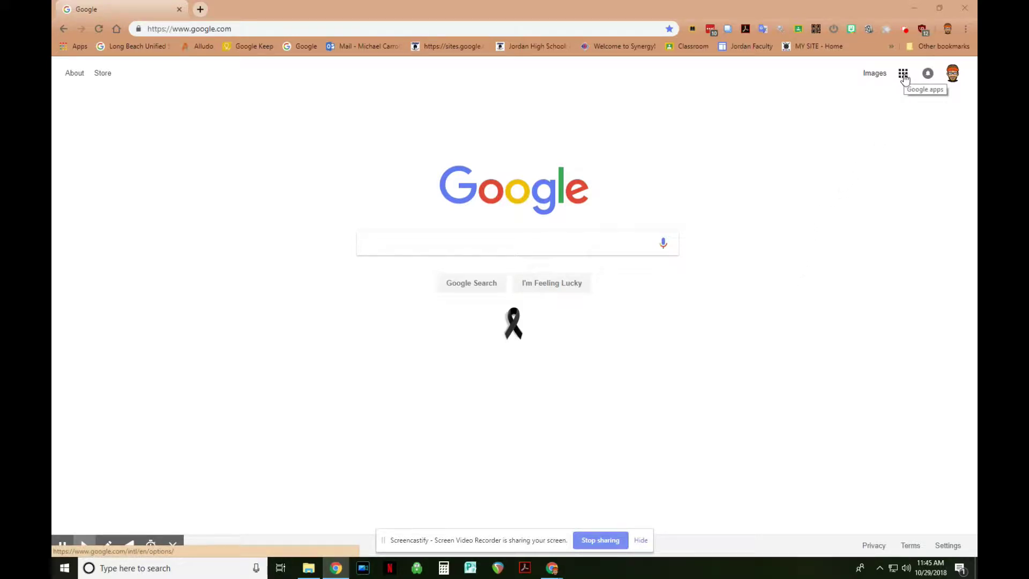
- Open Google Classroom from the Google apps grid
click(904, 75)
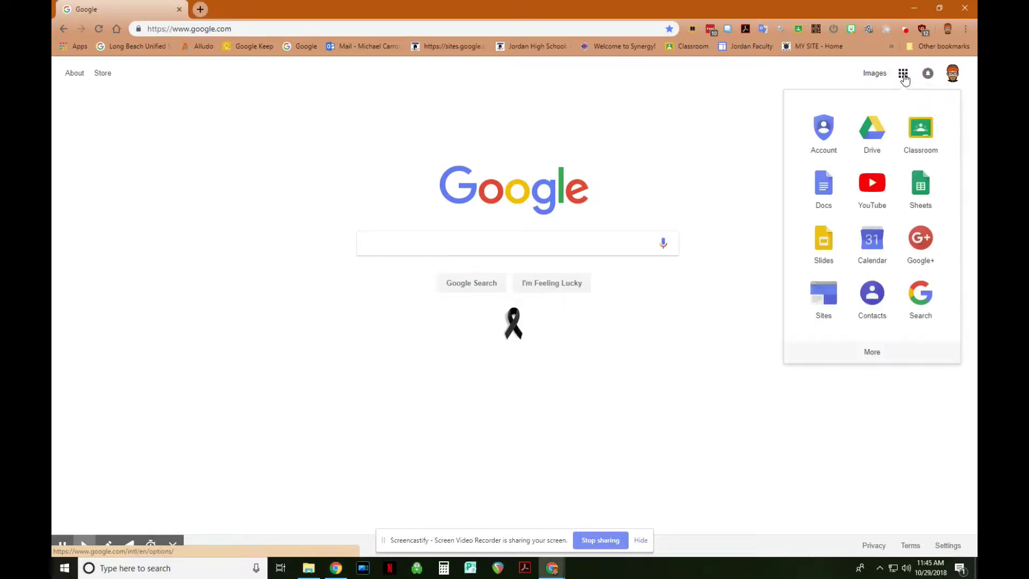
click(922, 131)
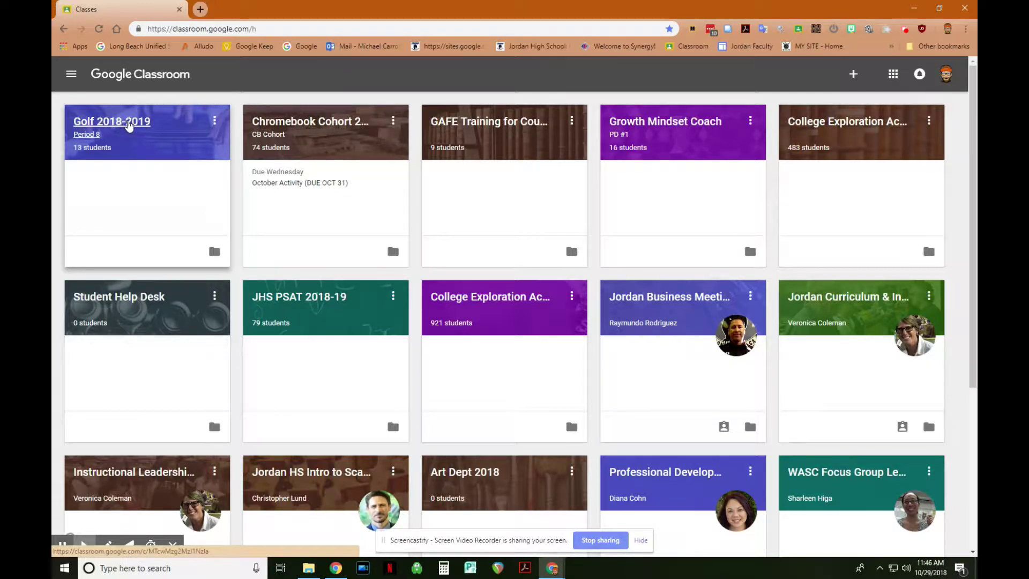
- Open the Golf 2018-2019 class and its Individual Swing Progress assignment
click(129, 122)
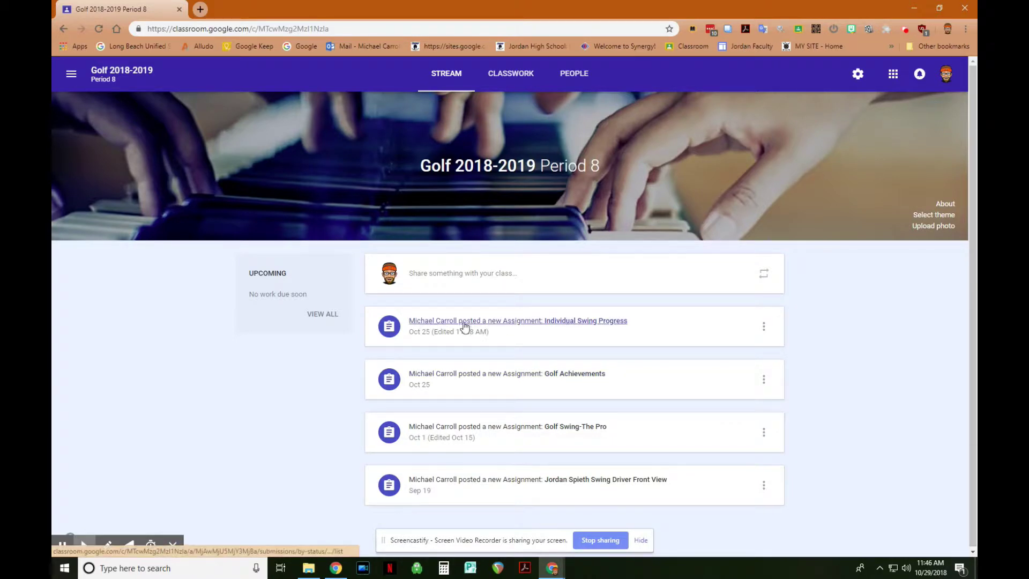
click(591, 324)
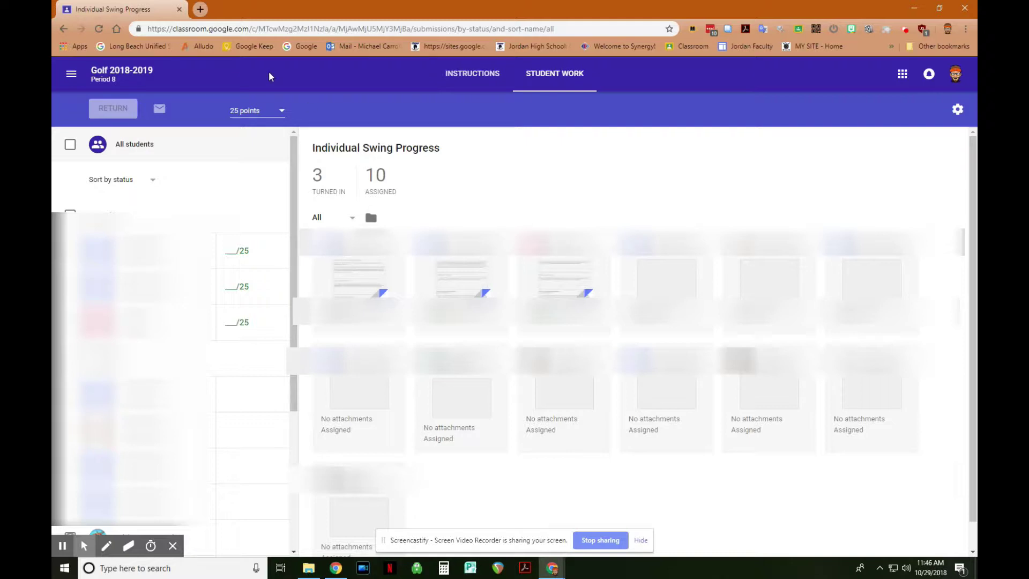
- Go back to the stream, reopen Individual Swing Progress, and open the first turned-in submission
click(62, 29)
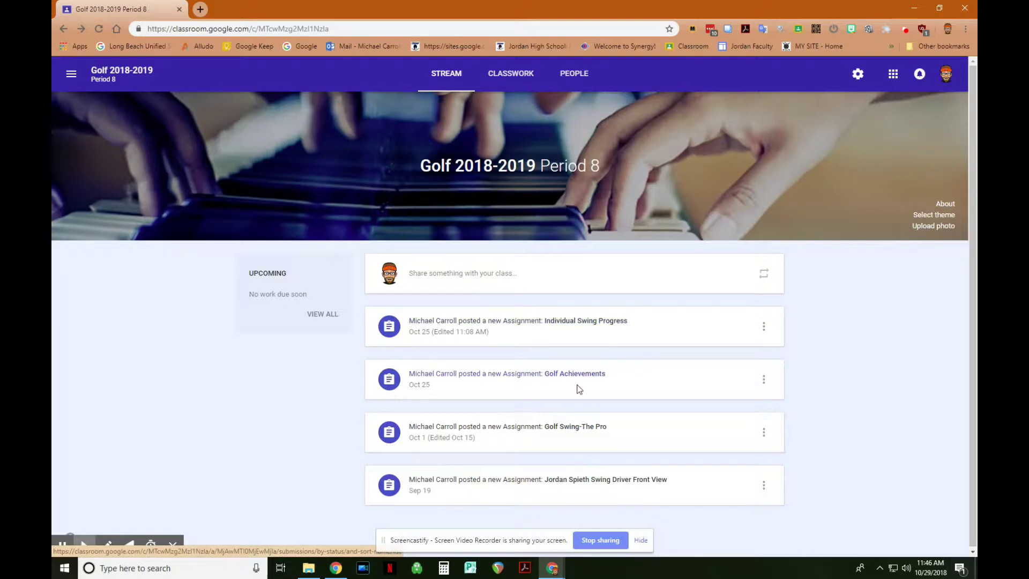
click(596, 323)
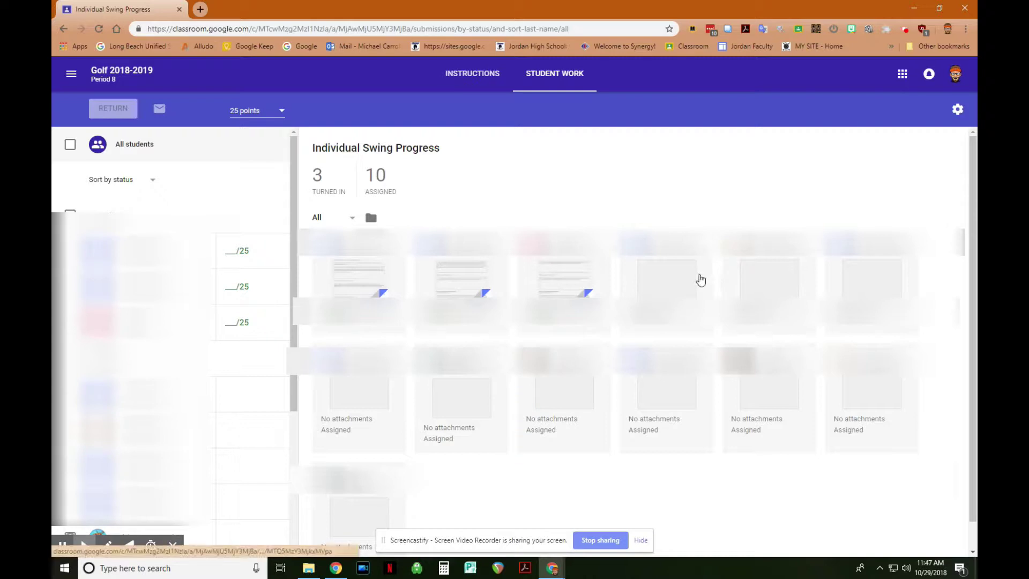
click(374, 276)
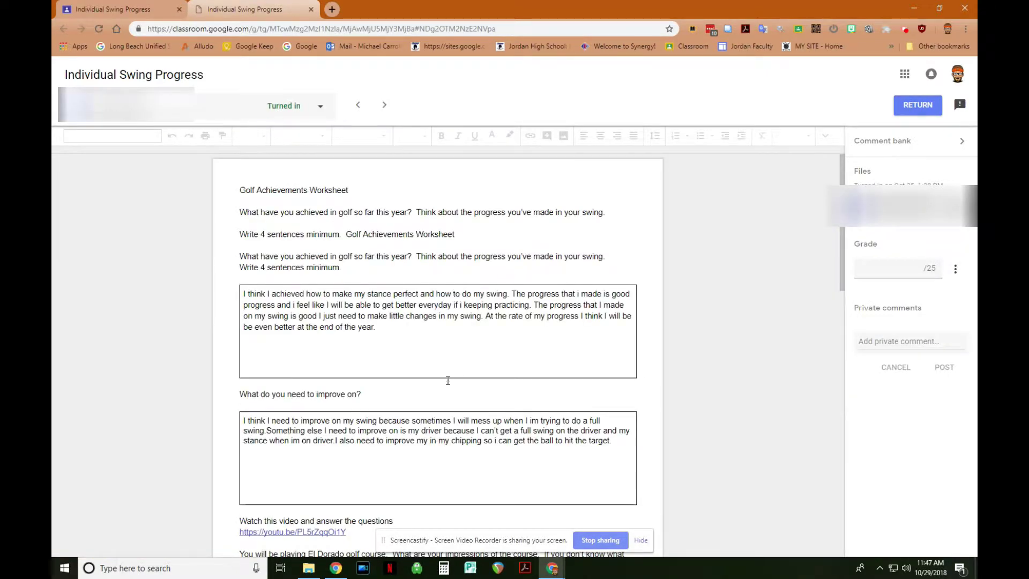
- Look through the student's Golf Achievements Worksheet and close the grading tab
scroll(580, 388, down, 3)
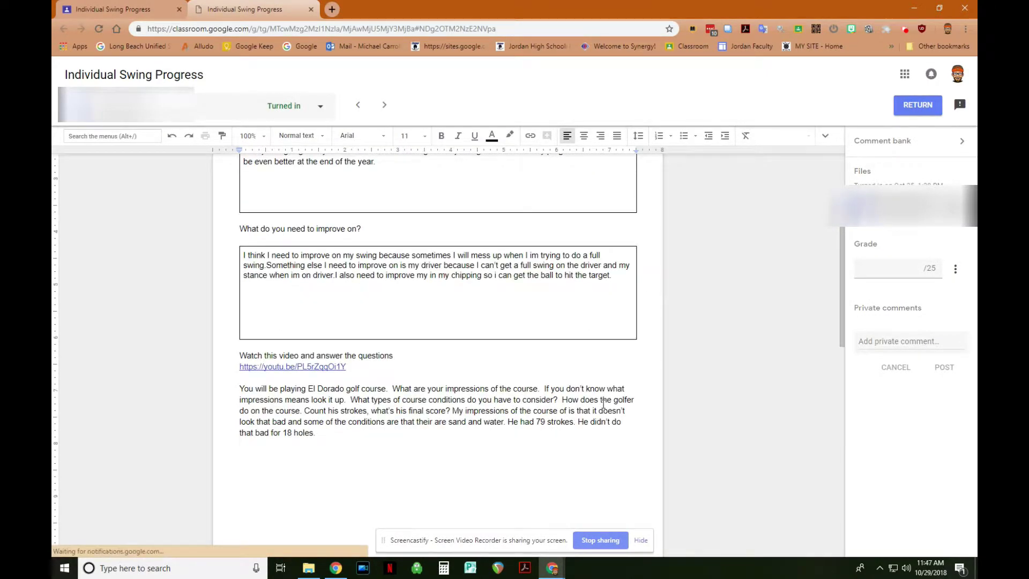
scroll(602, 405, up, 2)
scroll(603, 405, up, 1)
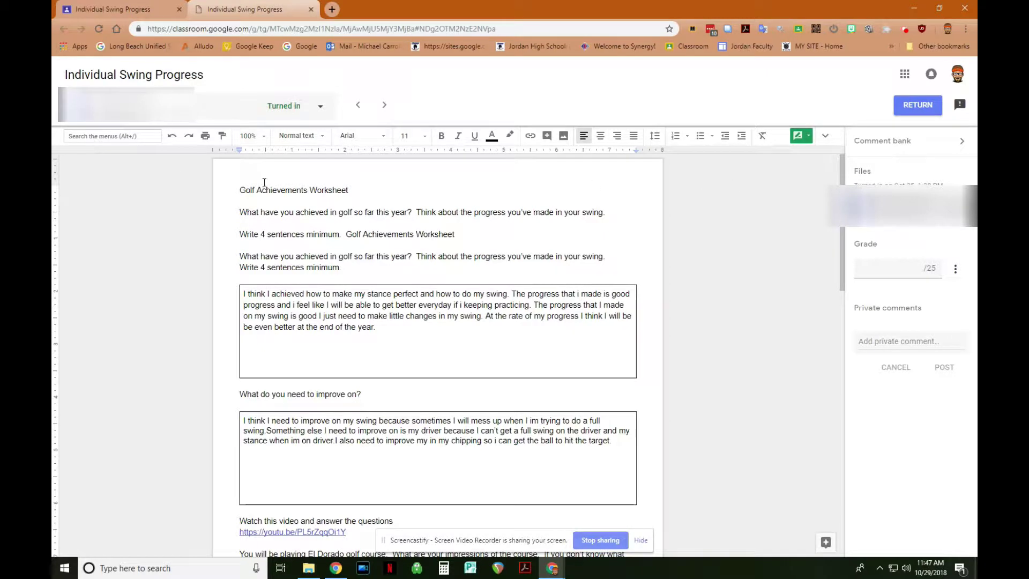
click(890, 269)
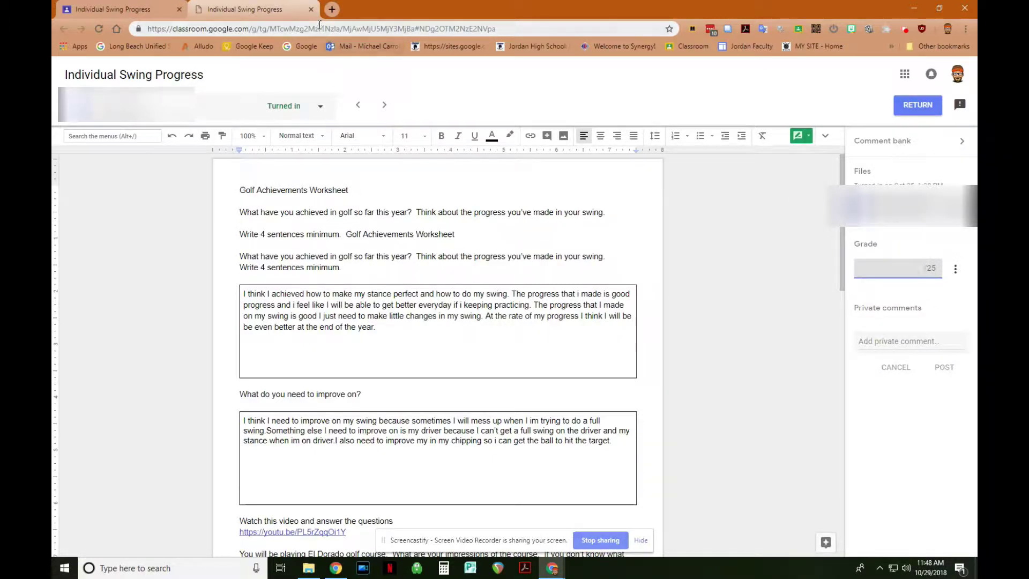
click(311, 10)
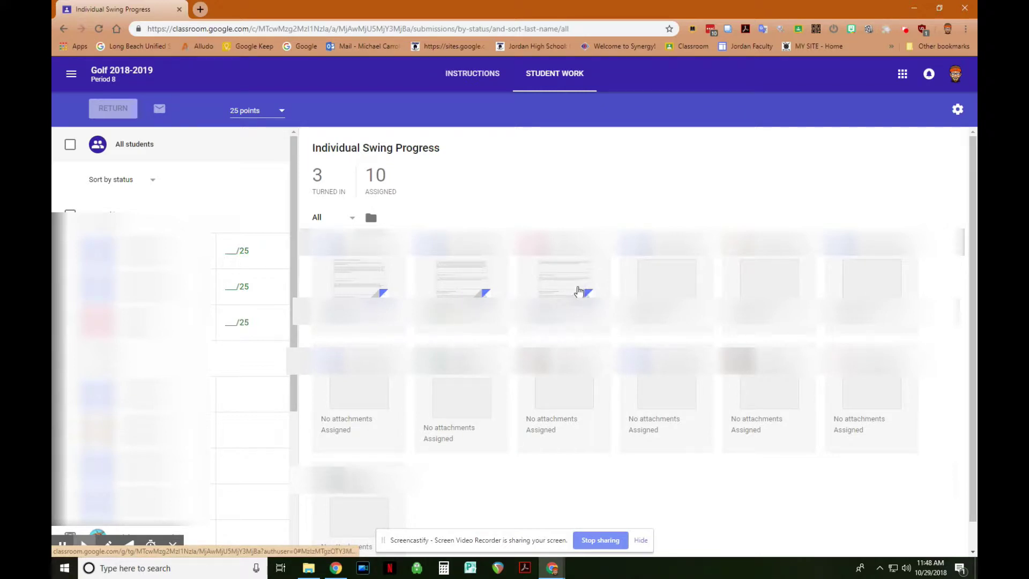
- Enter 25 as the grade for each of the three turned-in students
click(234, 251)
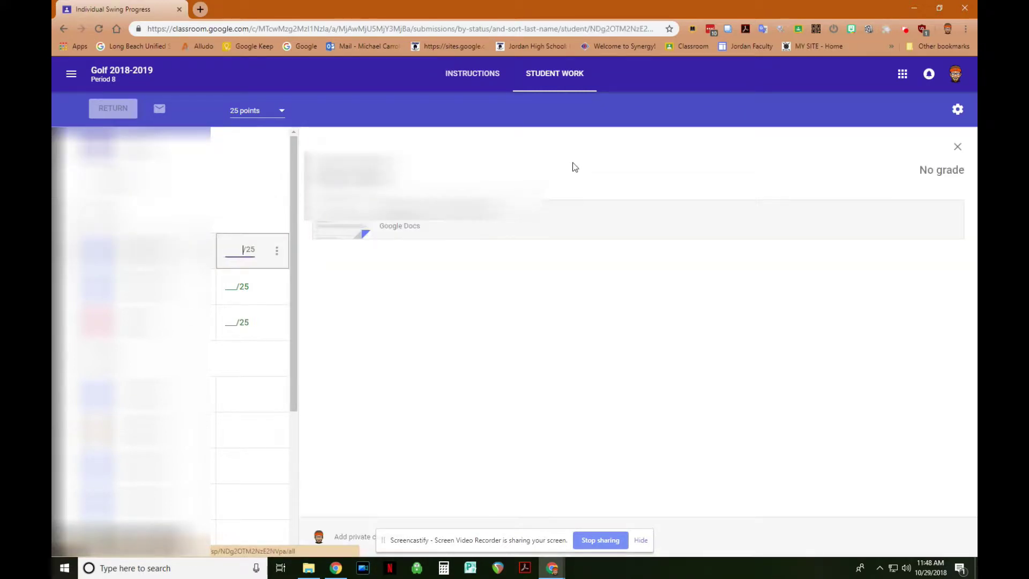
text(25)
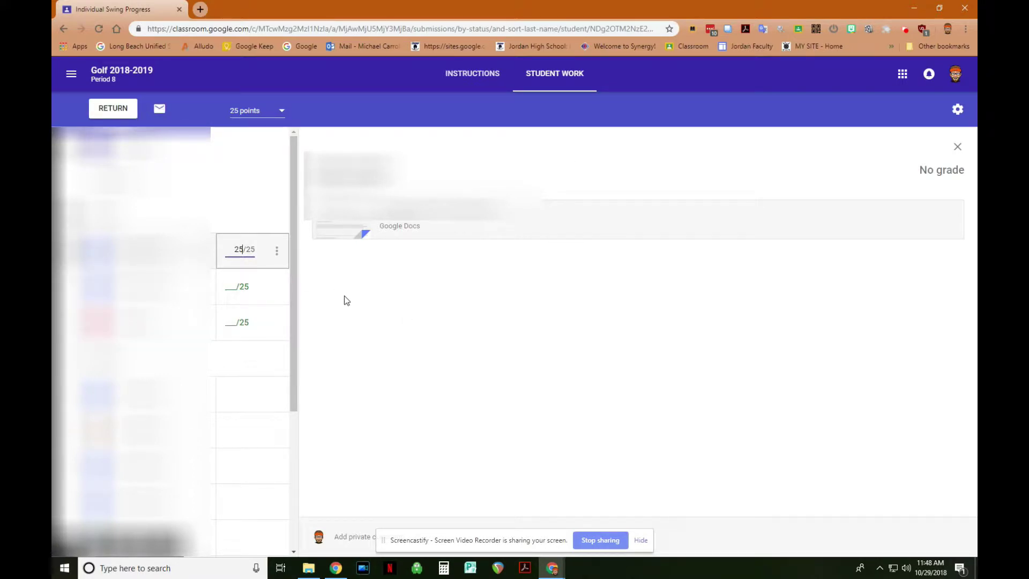
click(228, 283)
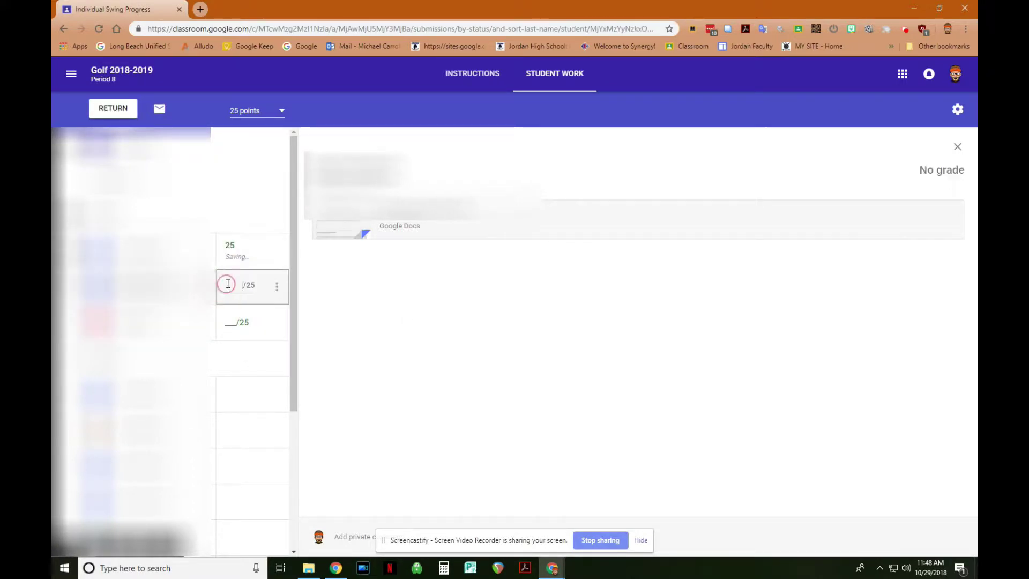
text(25)
key(Down)
text(5)
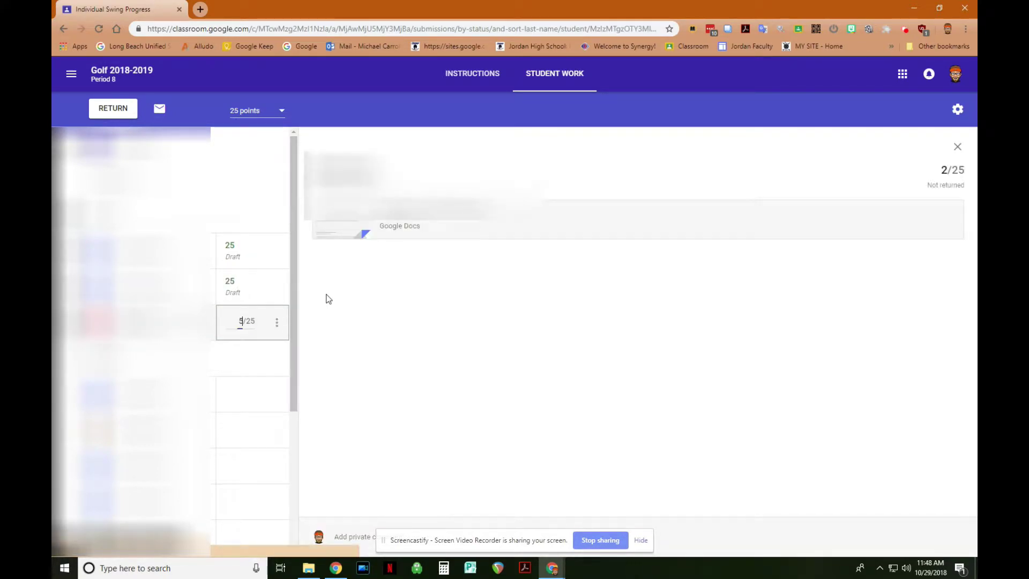
key(BackSpace)
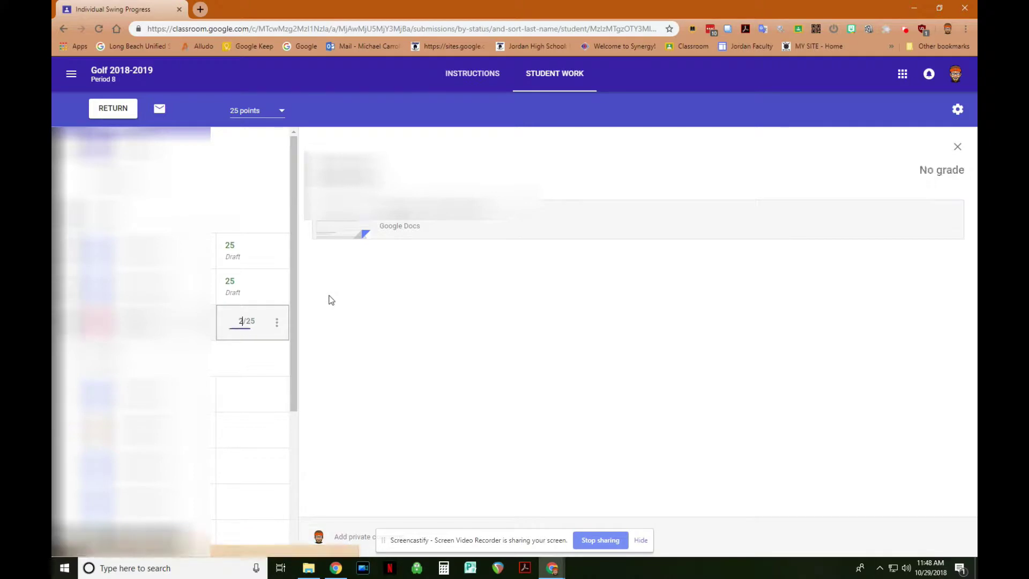
text(25)
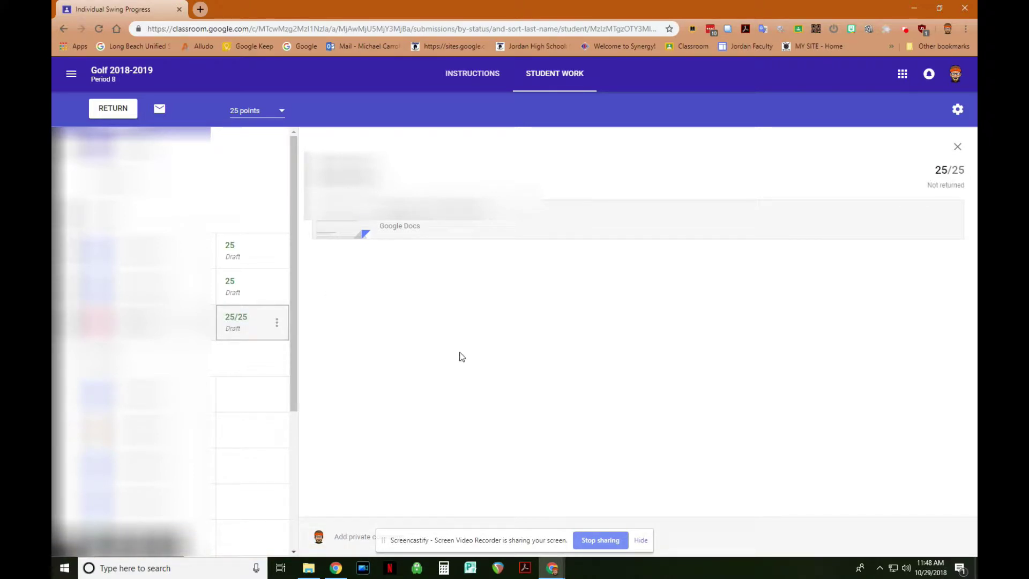
click(462, 357)
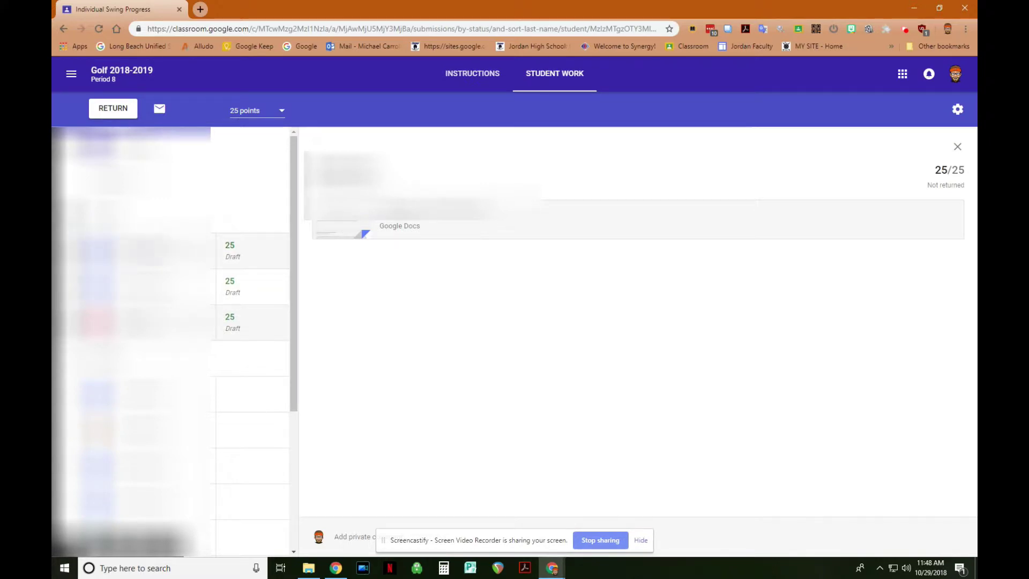
- Check the graded list and close the submission panel
scroll(220, 418, down, 3)
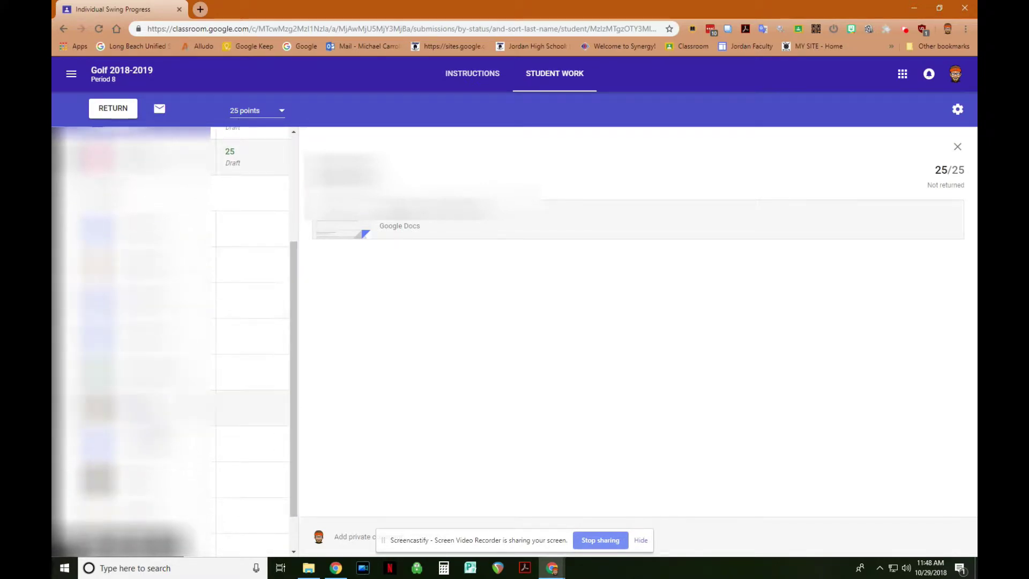
scroll(174, 343, up, 2)
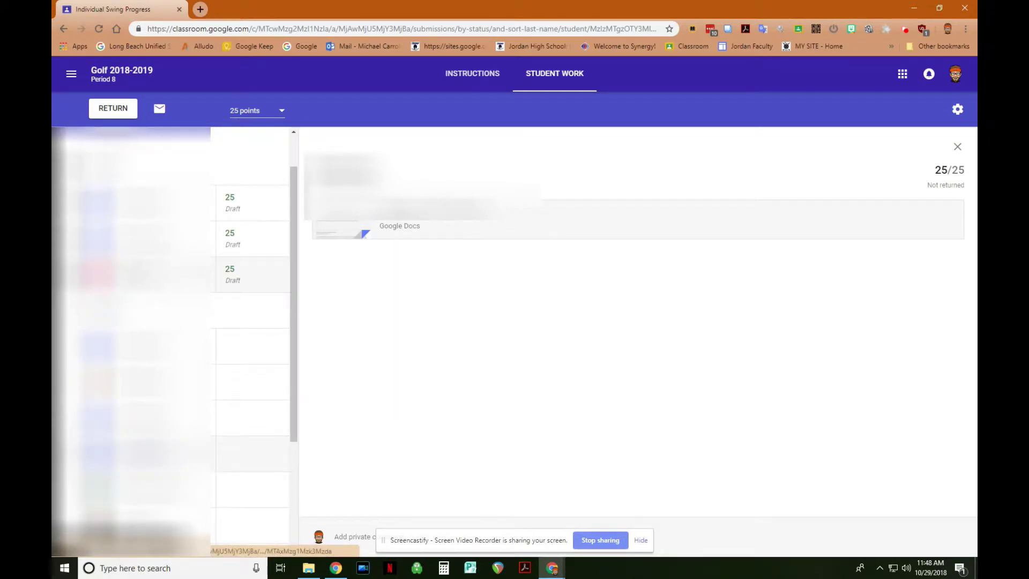
scroll(174, 343, up, 1)
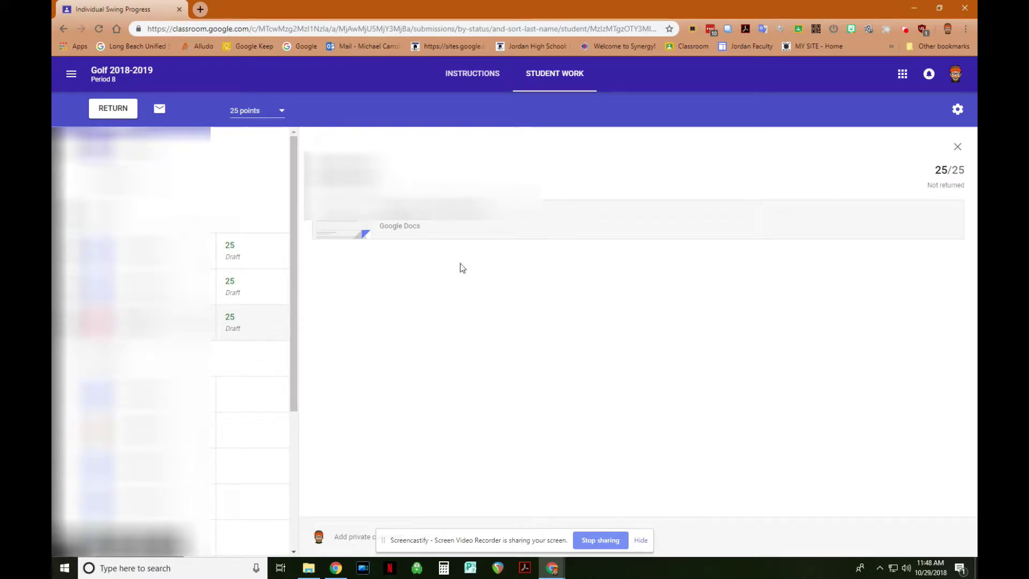
click(962, 142)
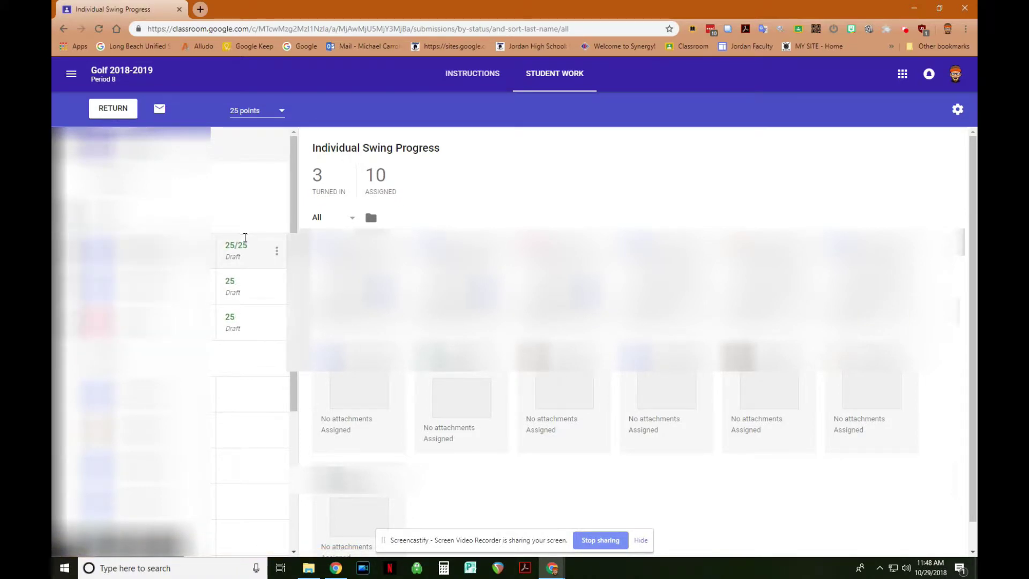
- Return the three graded submissions and confirm in the Return work to 3 students dialog
click(111, 110)
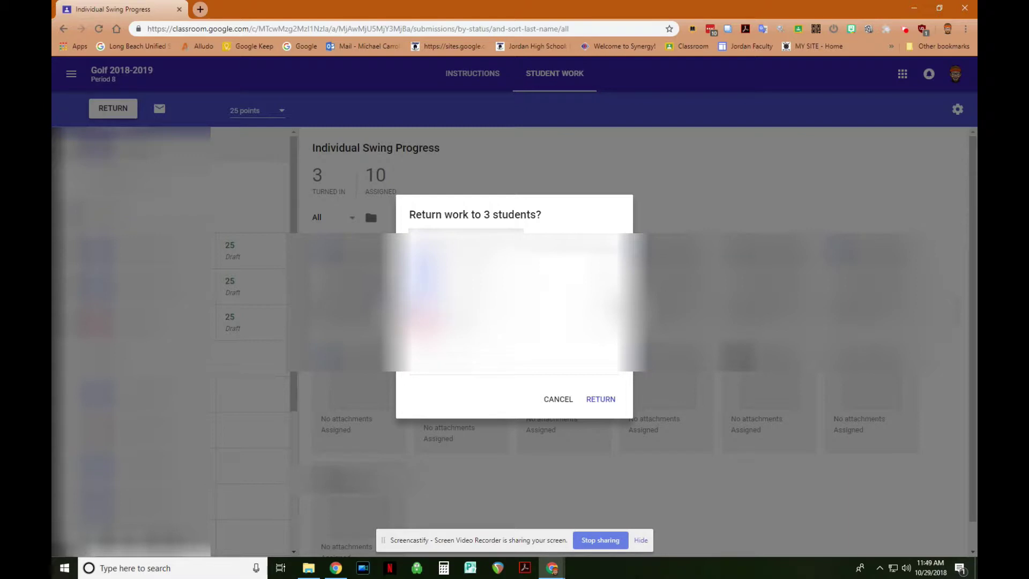
click(598, 399)
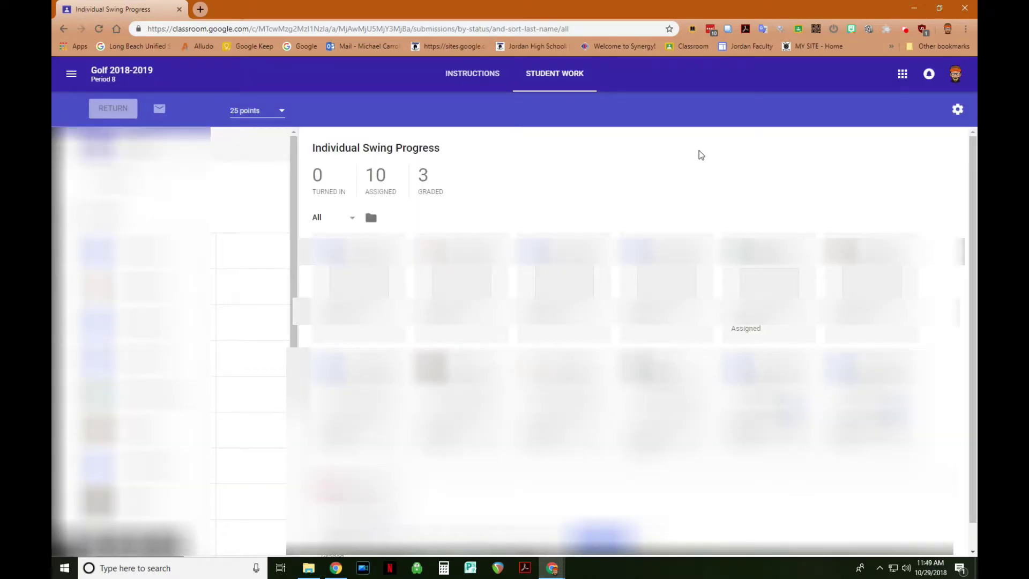
drag(294, 224, 274, 422)
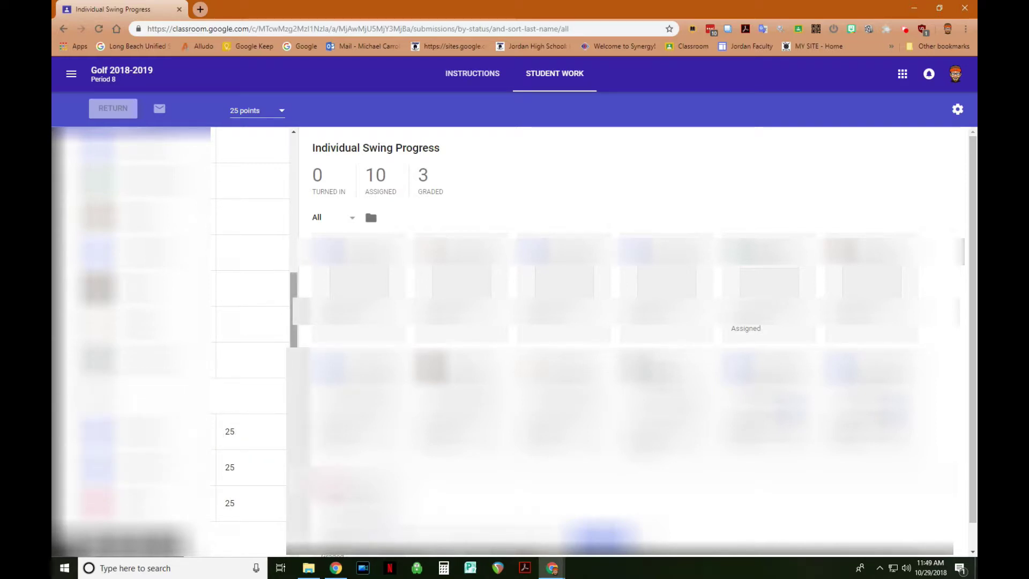
click(289, 413)
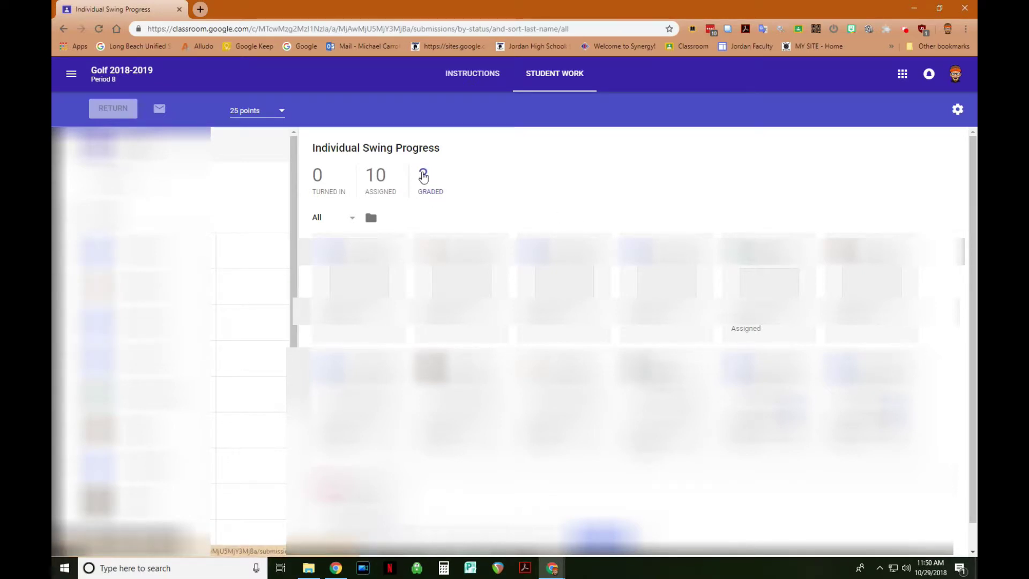
click(961, 111)
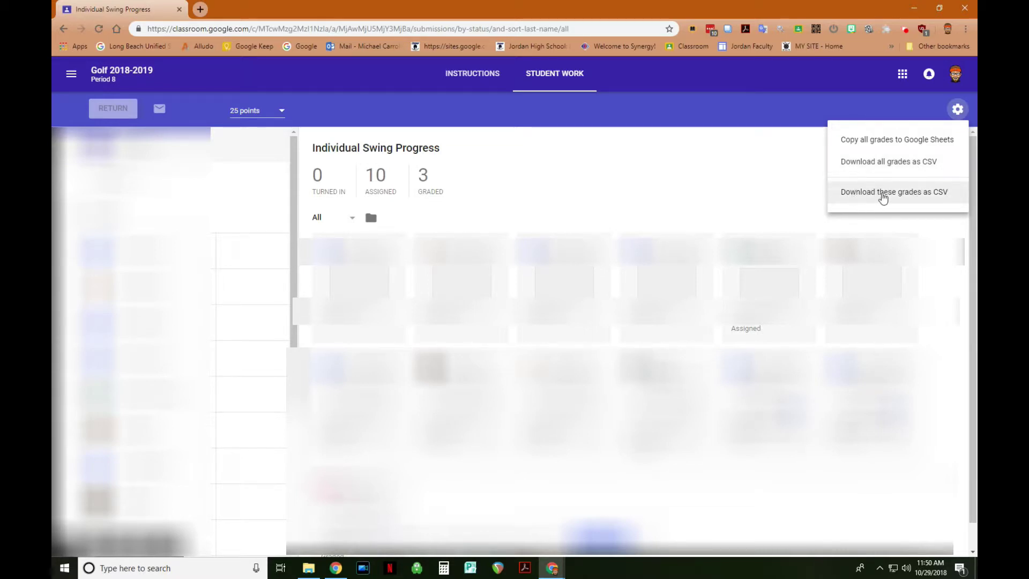
- Download this assignment's grades as a CSV file to the Desktop
click(926, 196)
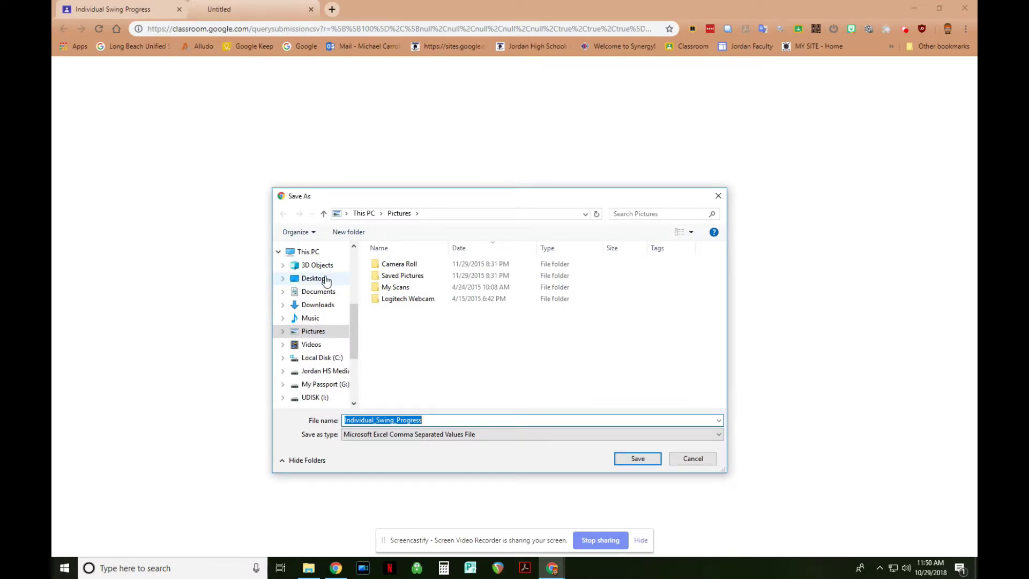
click(326, 281)
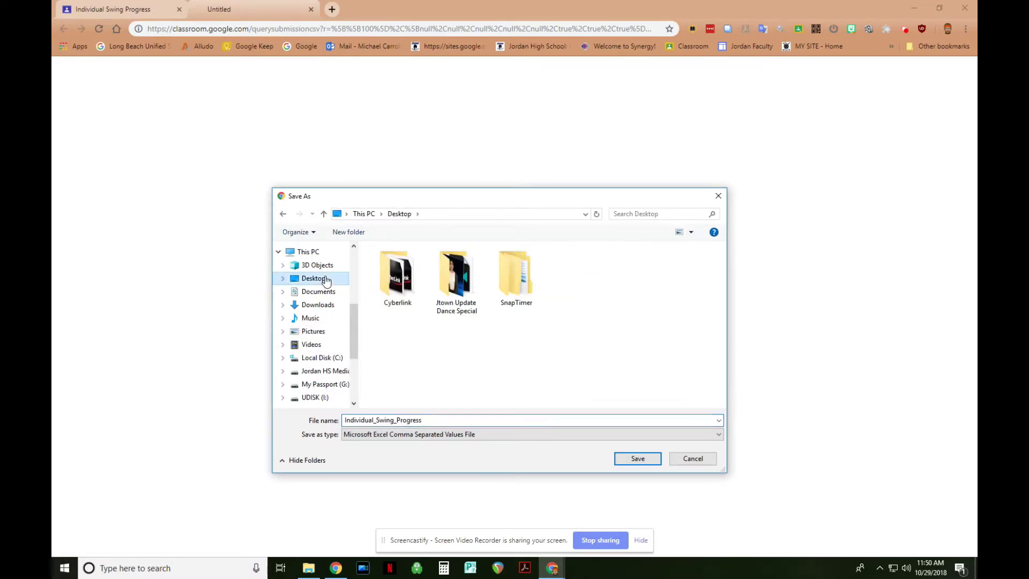
click(638, 459)
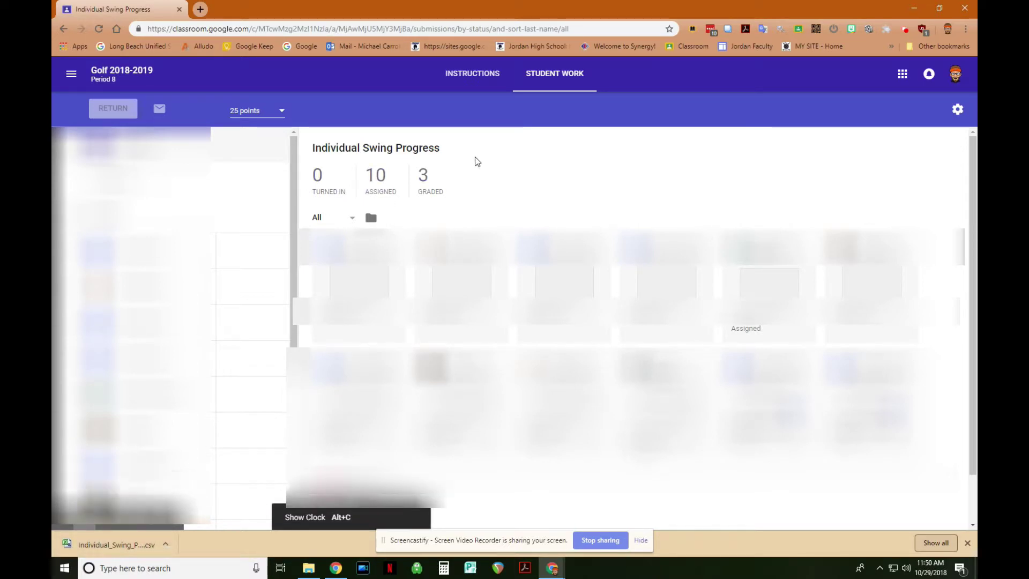
- Open the downloaded grades CSV and start a new browser tab
click(958, 110)
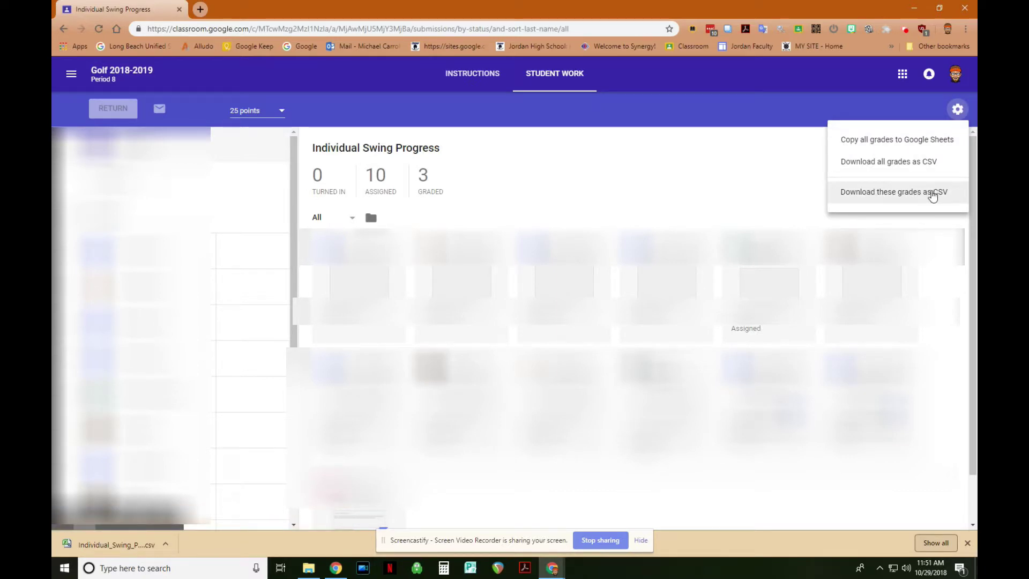
click(646, 191)
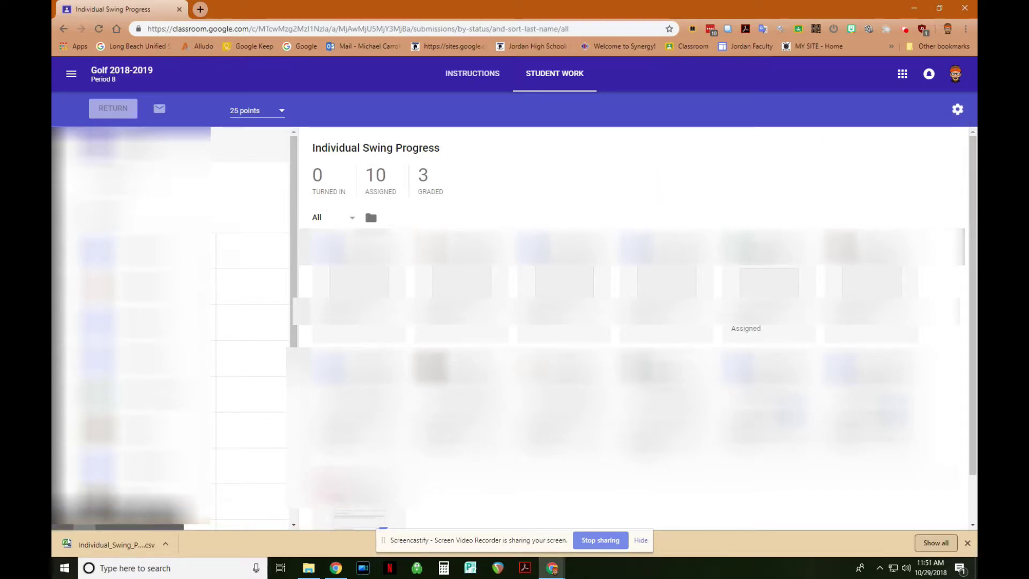
click(101, 545)
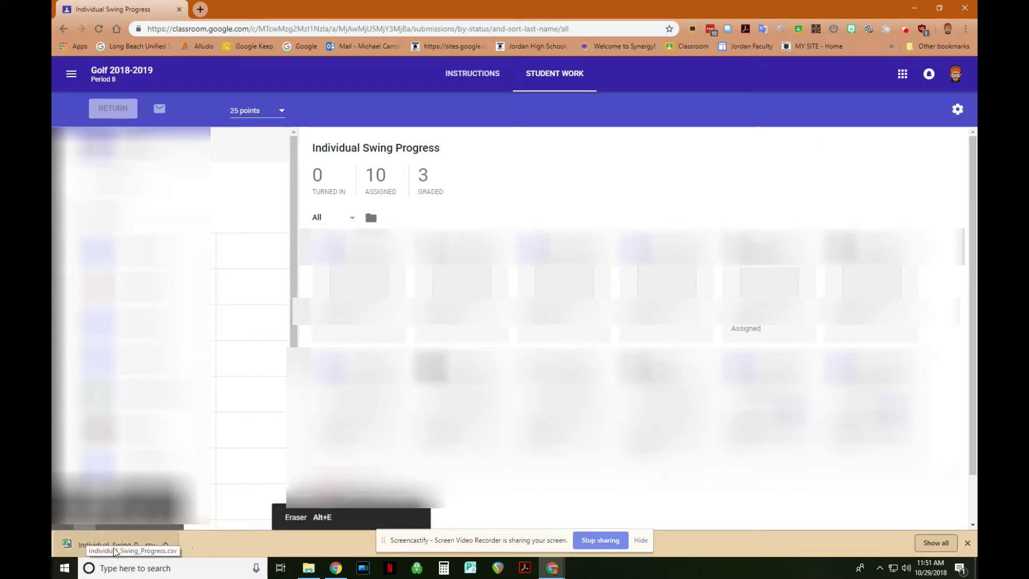
click(200, 9)
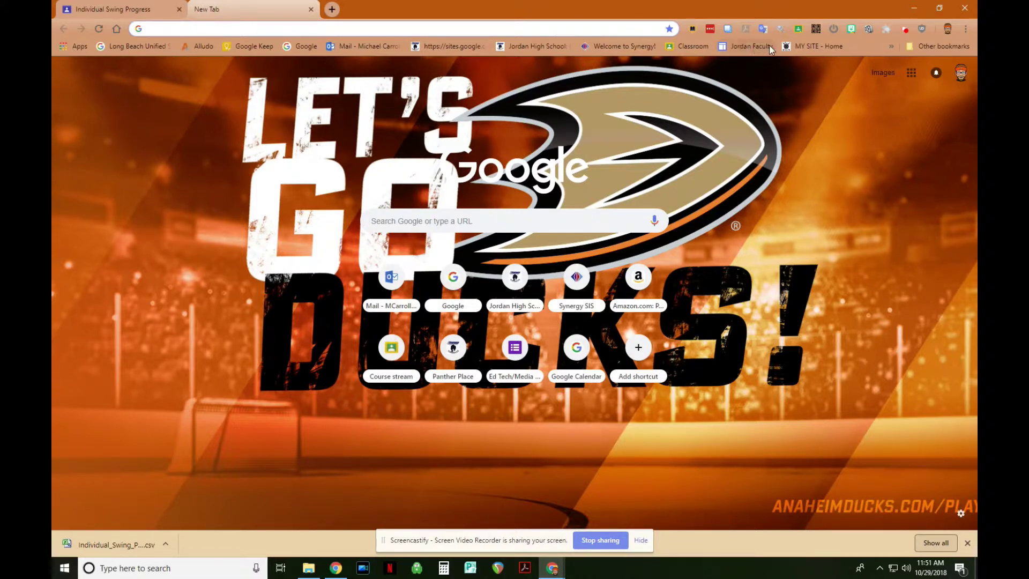
- Log in to School Loop via the Jordan High School site using the saved account, then open the Team Golf Boys gradebook
click(538, 47)
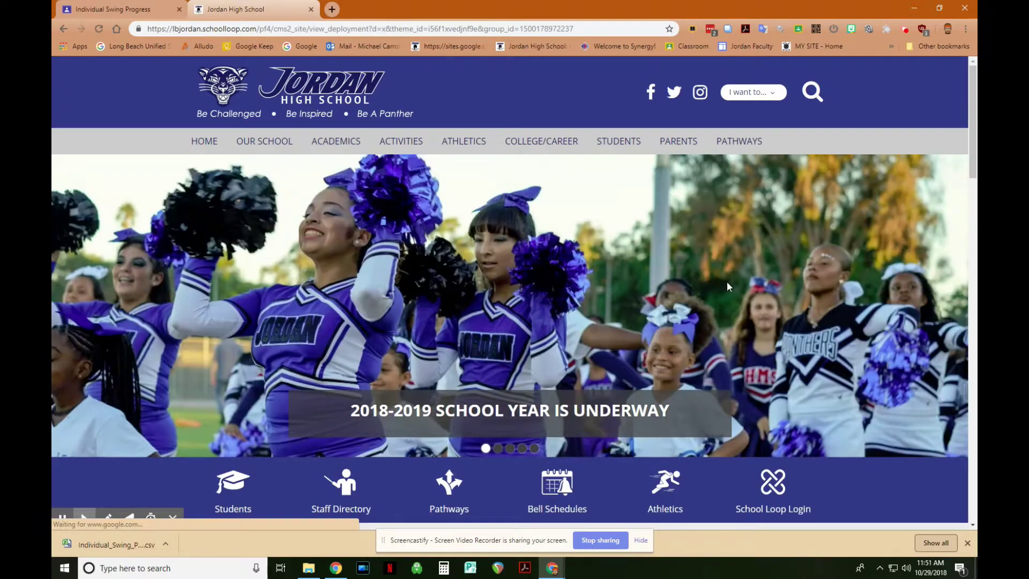
click(774, 488)
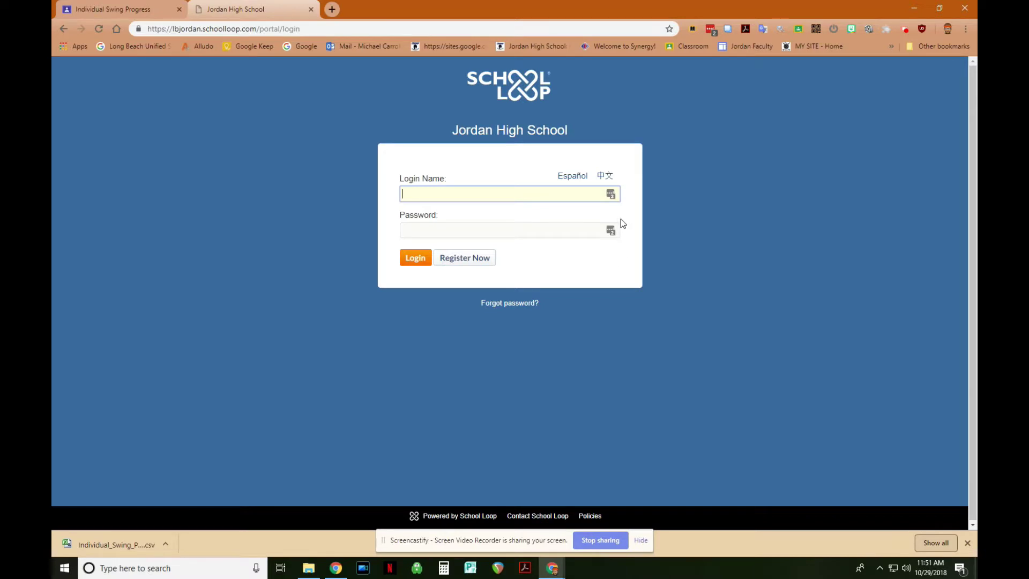
click(612, 197)
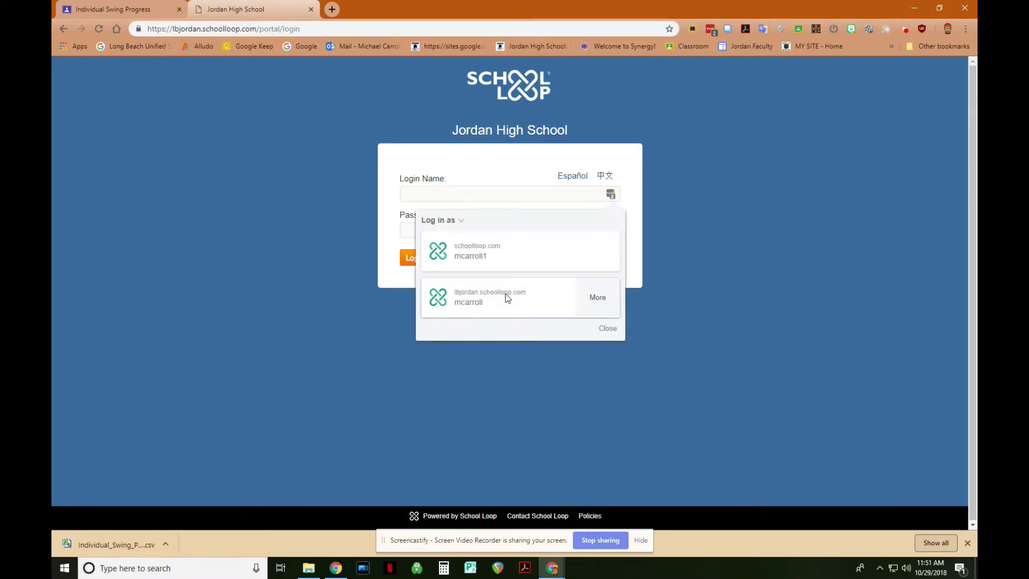
click(535, 296)
click(416, 258)
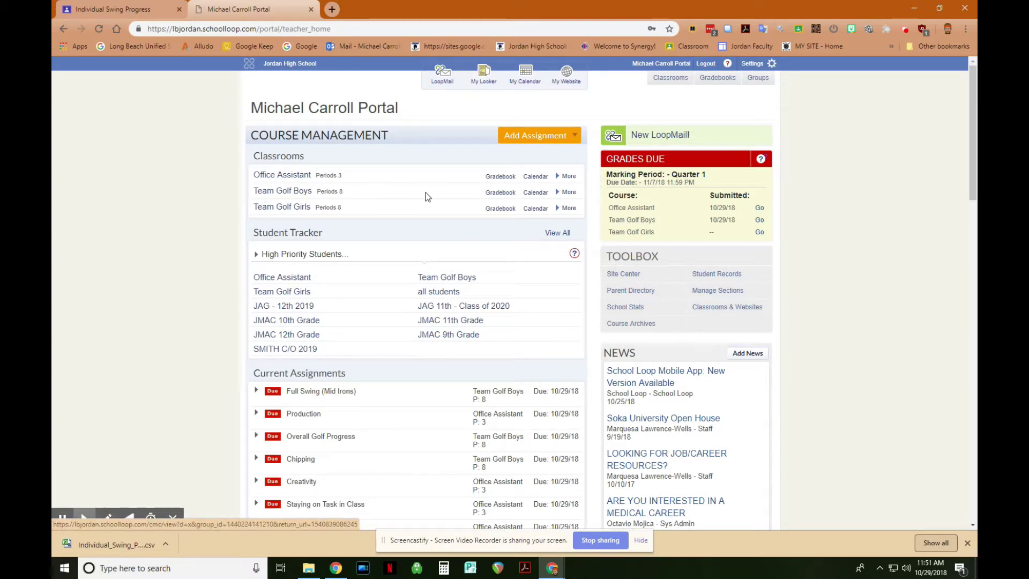
click(509, 193)
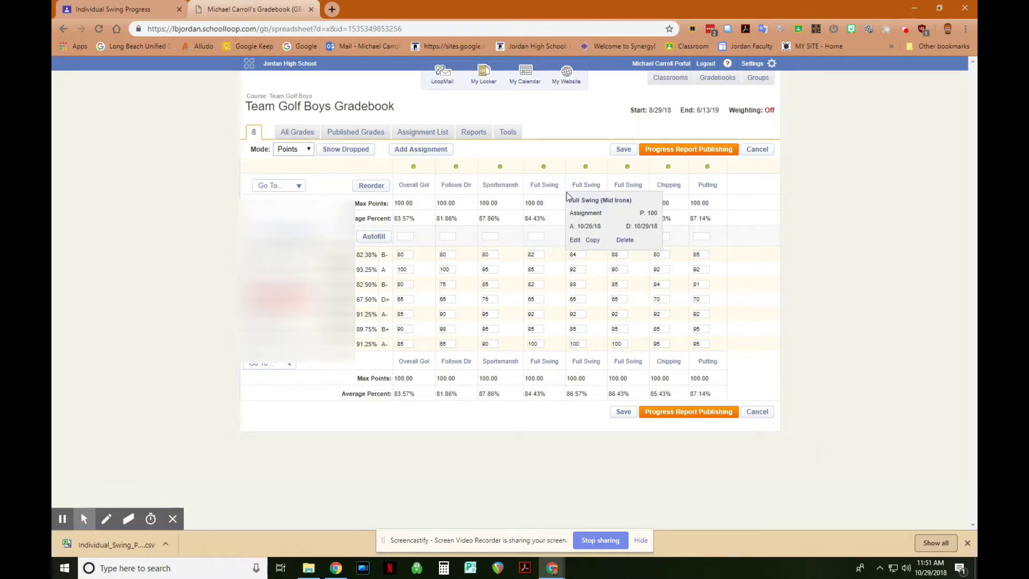
- Create and publish 'Individual Swing Progress' worth 25 points, unlinked from Google courses
click(442, 154)
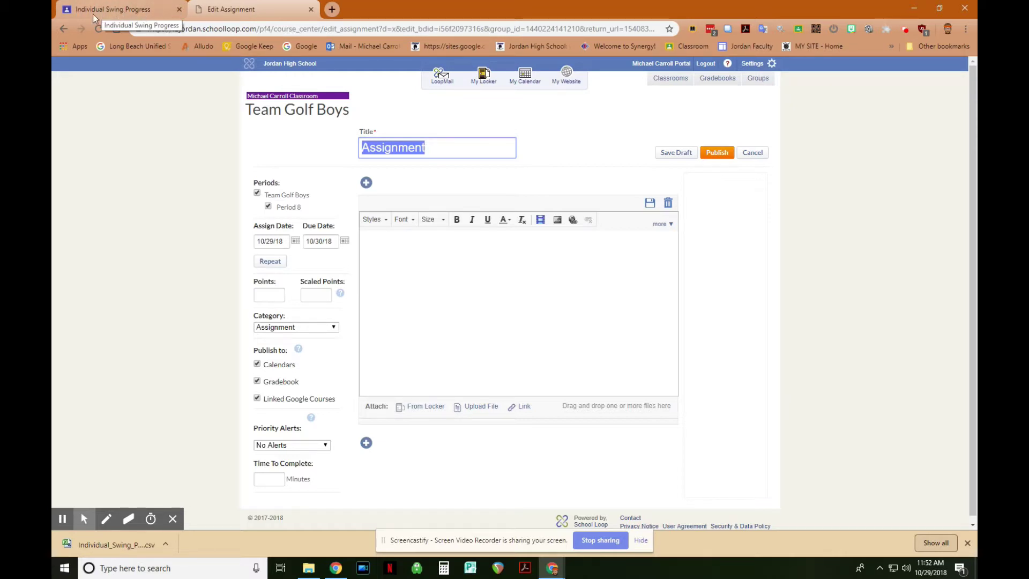
click(108, 10)
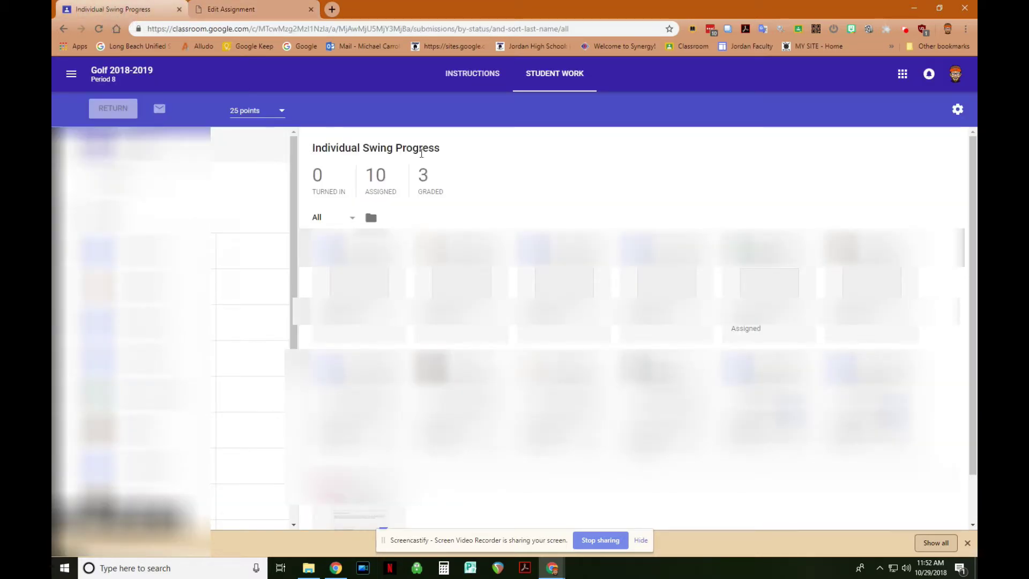
click(257, 11)
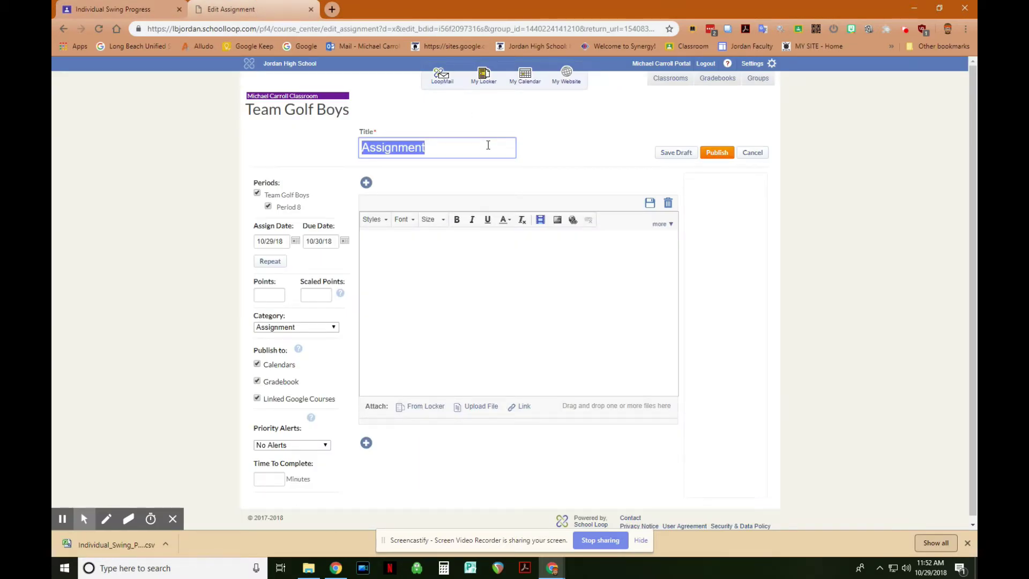
text(Indi)
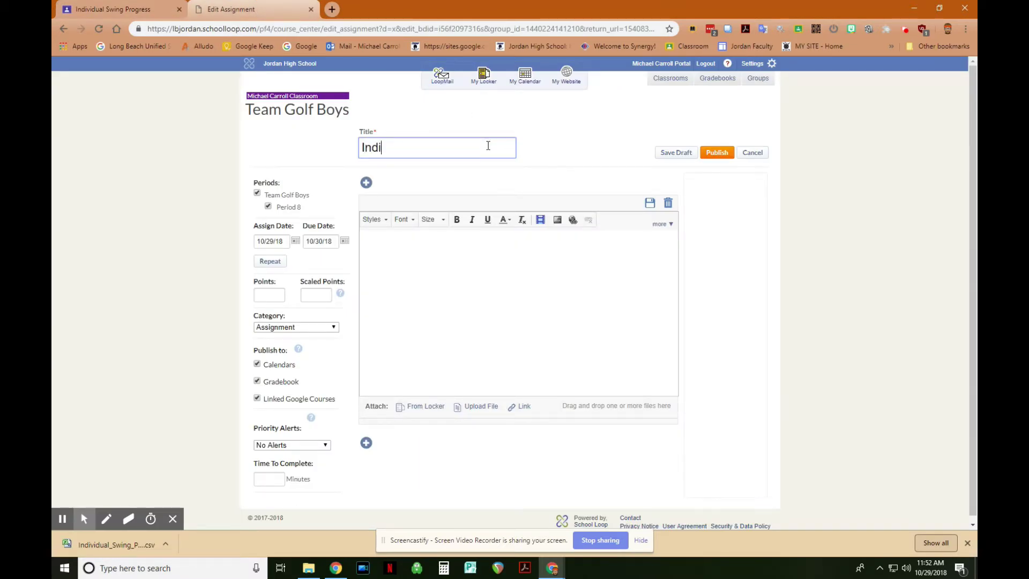
text(vidual Swing P)
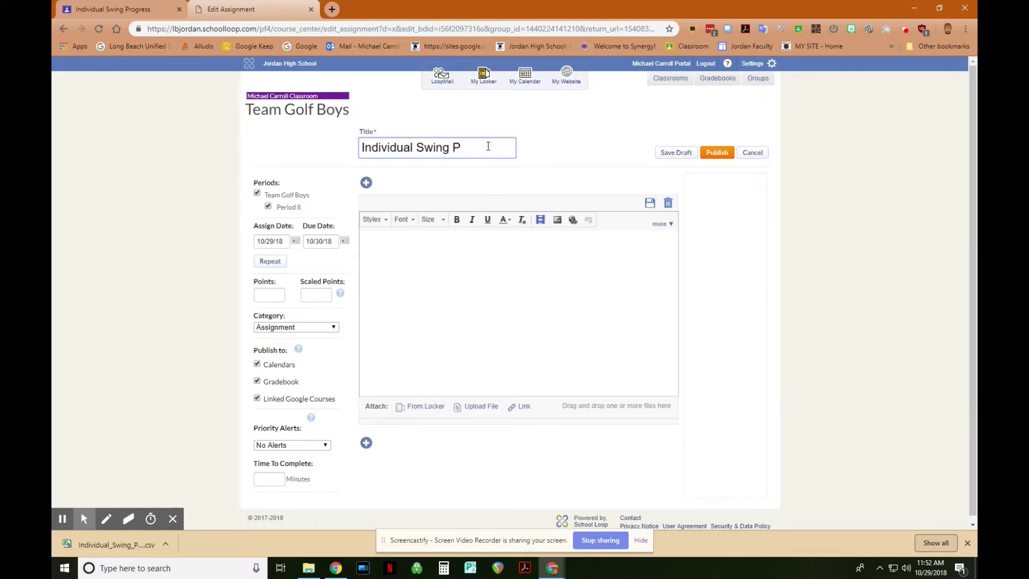
text(rogress)
click(264, 294)
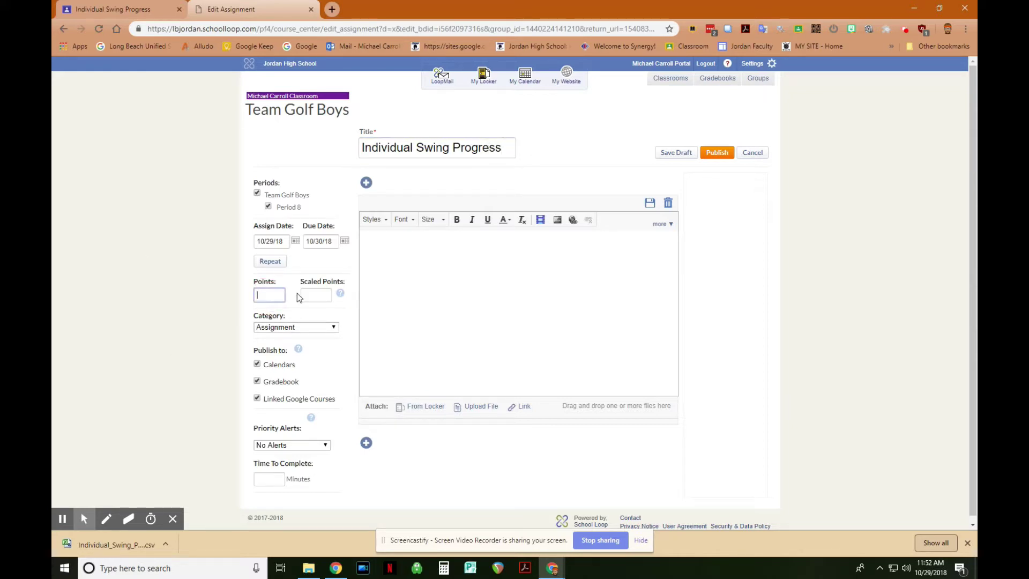
text(25)
click(257, 400)
click(718, 153)
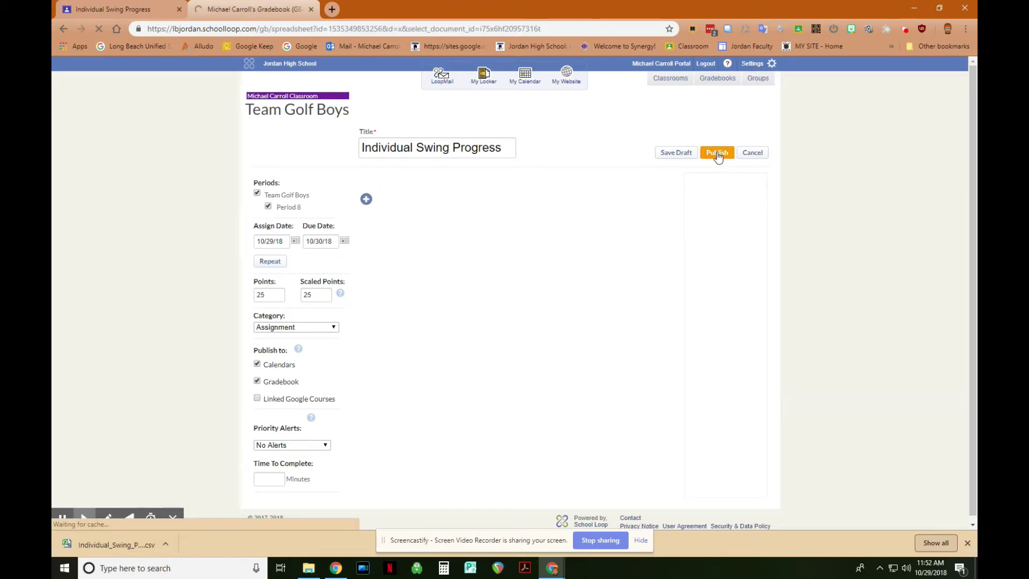
- Open the Individual Swing Progress scoresheet and drop Individual_Swing_Progress.csv onto it for import
mouse_move(415, 224)
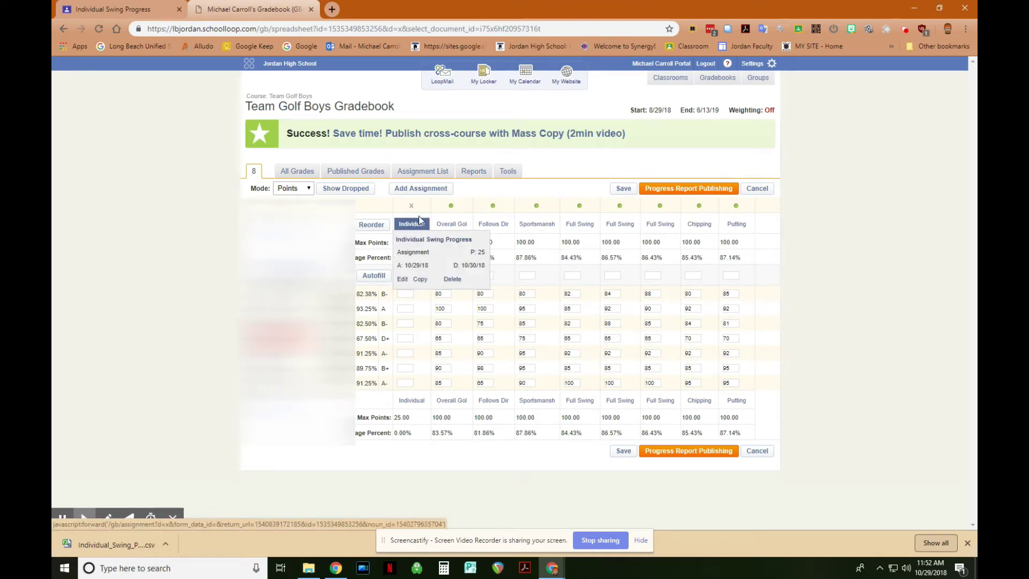
mouse_move(452, 225)
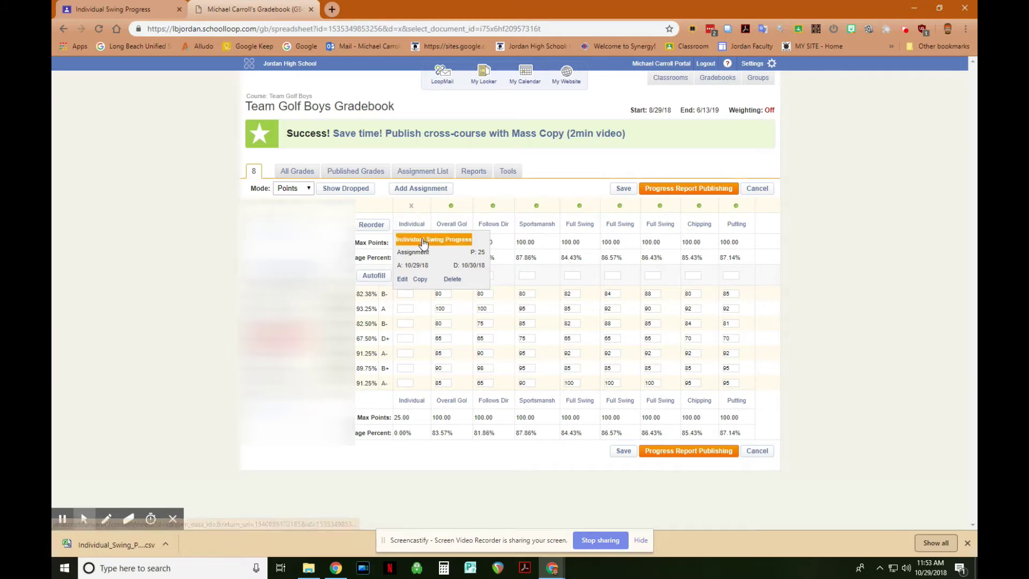
click(413, 224)
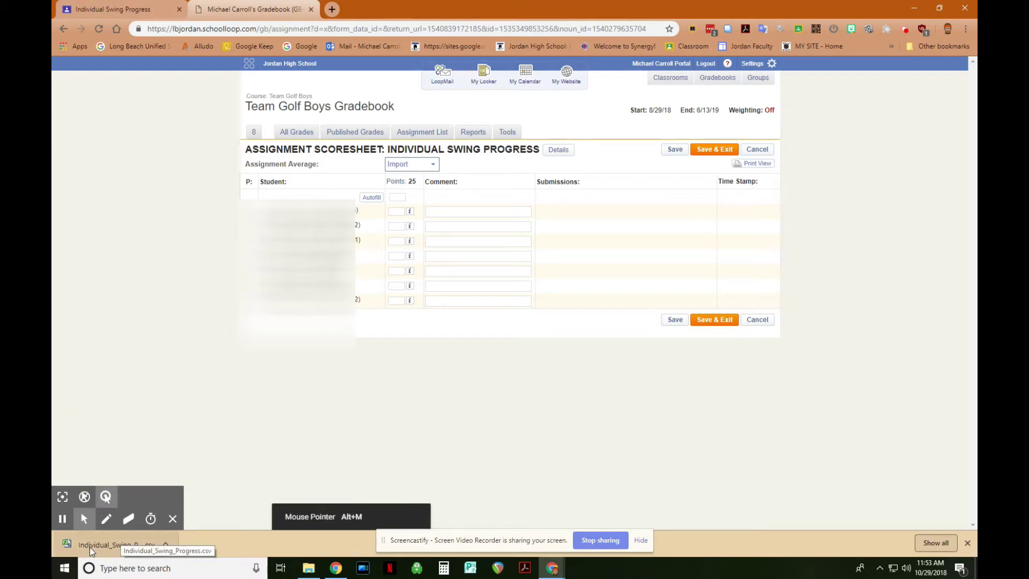
drag(89, 547, 511, 236)
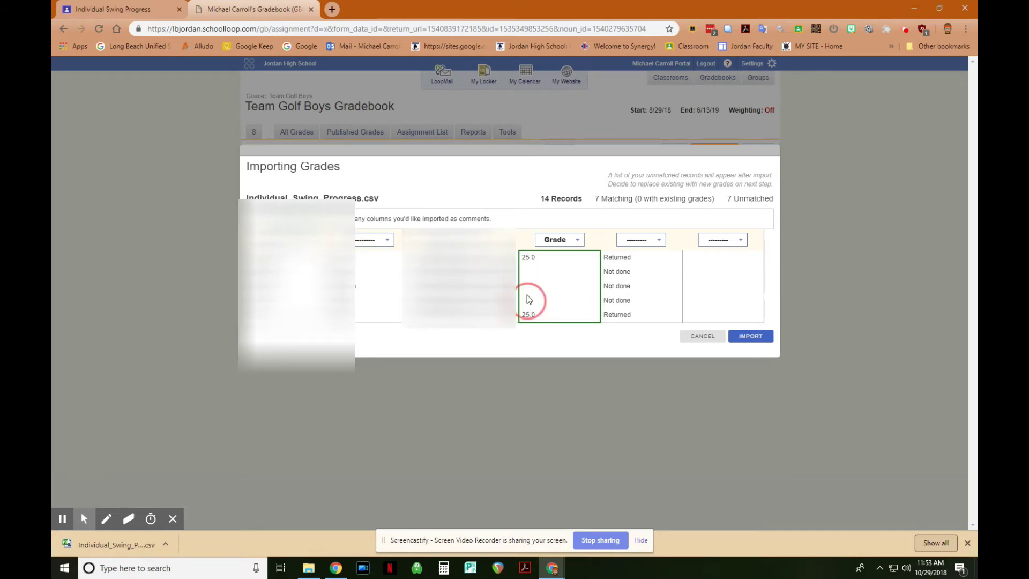
- Import the mapped CSV grades, giving two Boys students 25.0, and save the scores to the gradebook
click(540, 290)
click(749, 337)
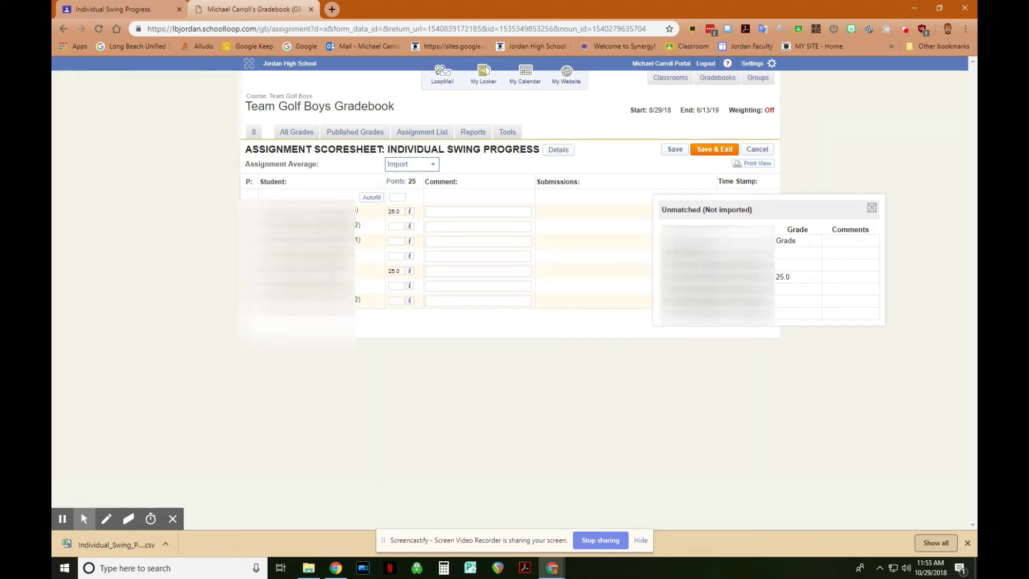
click(871, 208)
click(674, 151)
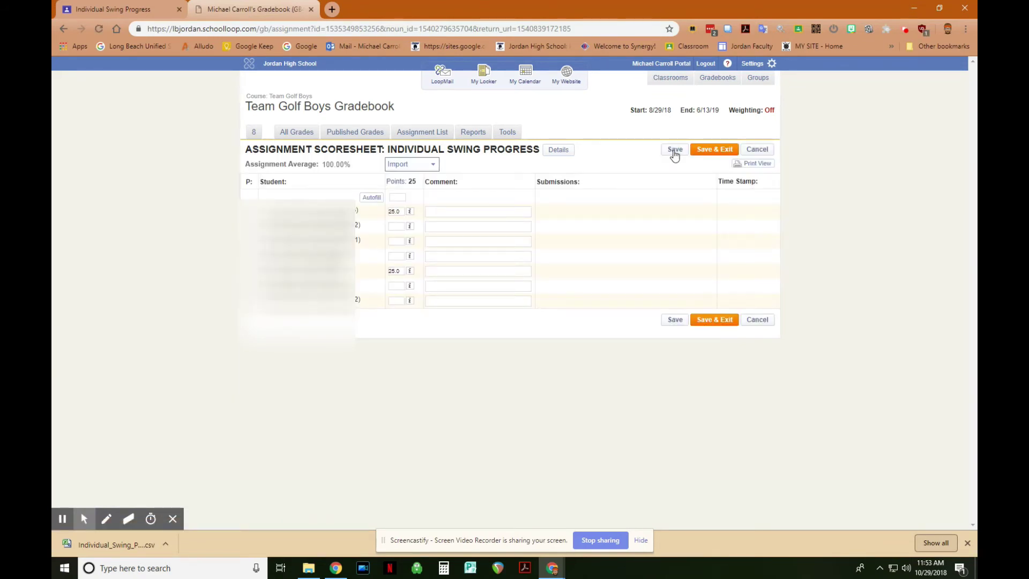
click(718, 150)
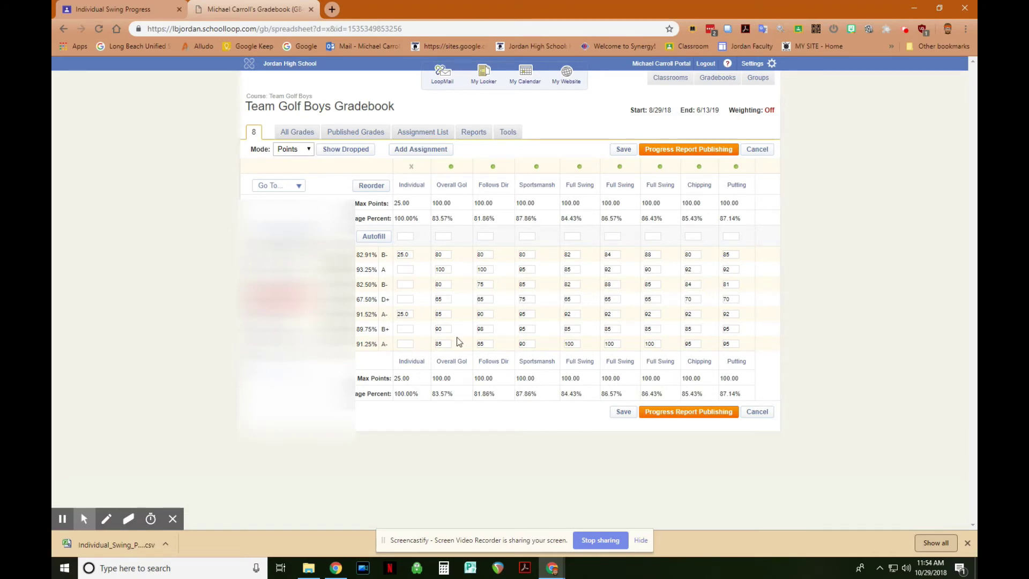
- In Team Golf Girls, publish 'Individual Swing Progress' worth 25 points, not linked to Google Courses
click(716, 81)
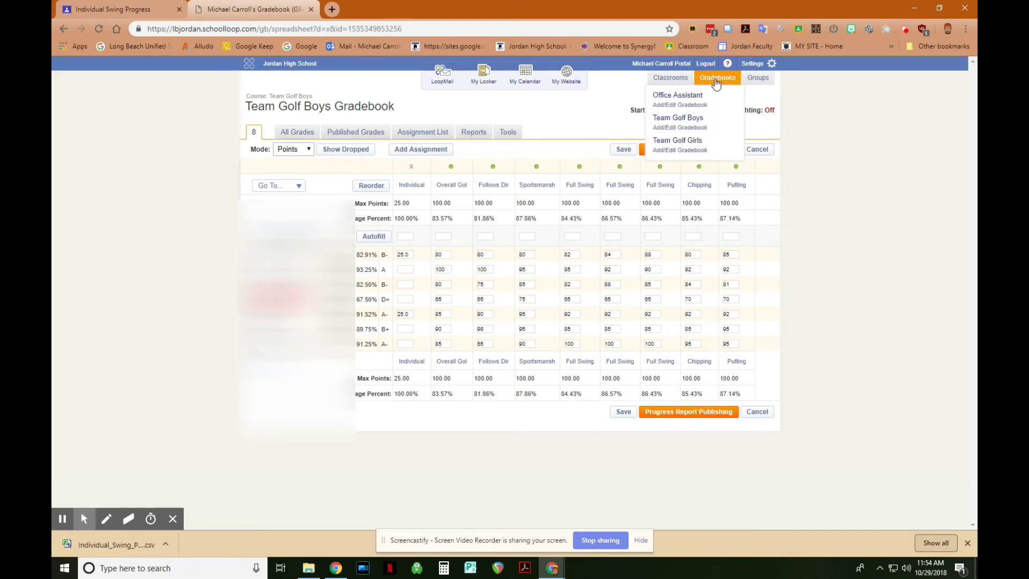
click(701, 142)
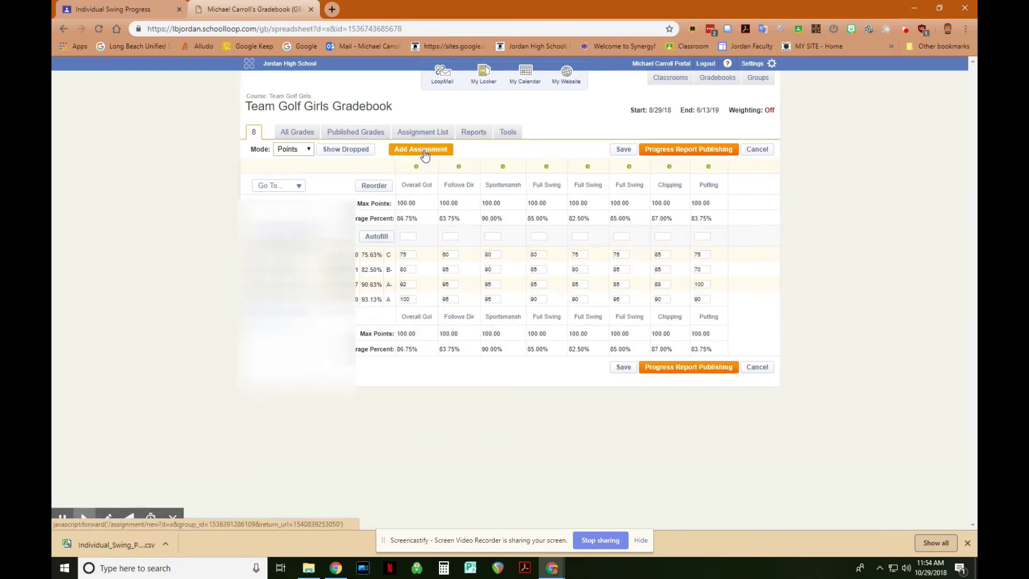
click(423, 150)
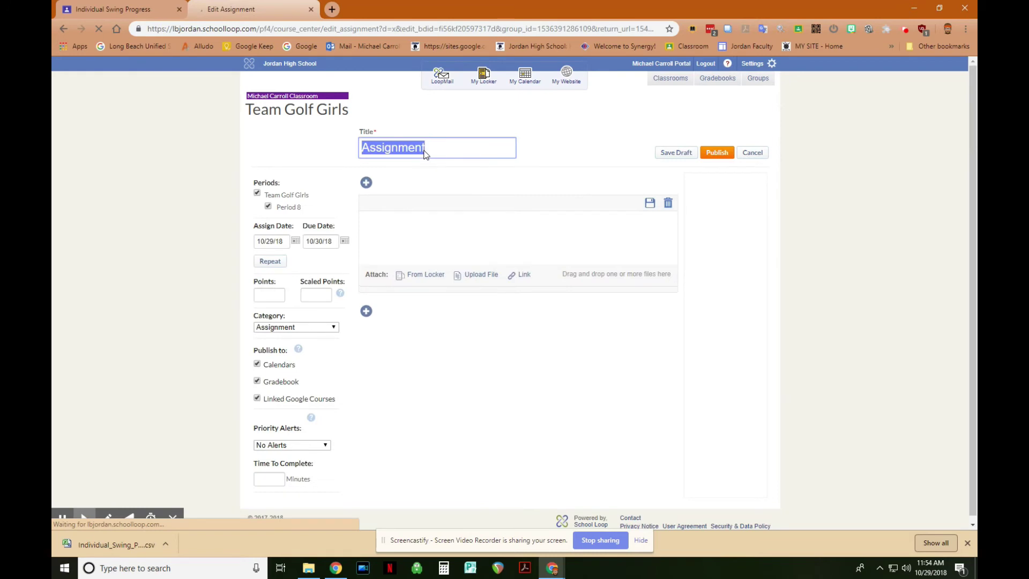
text(In)
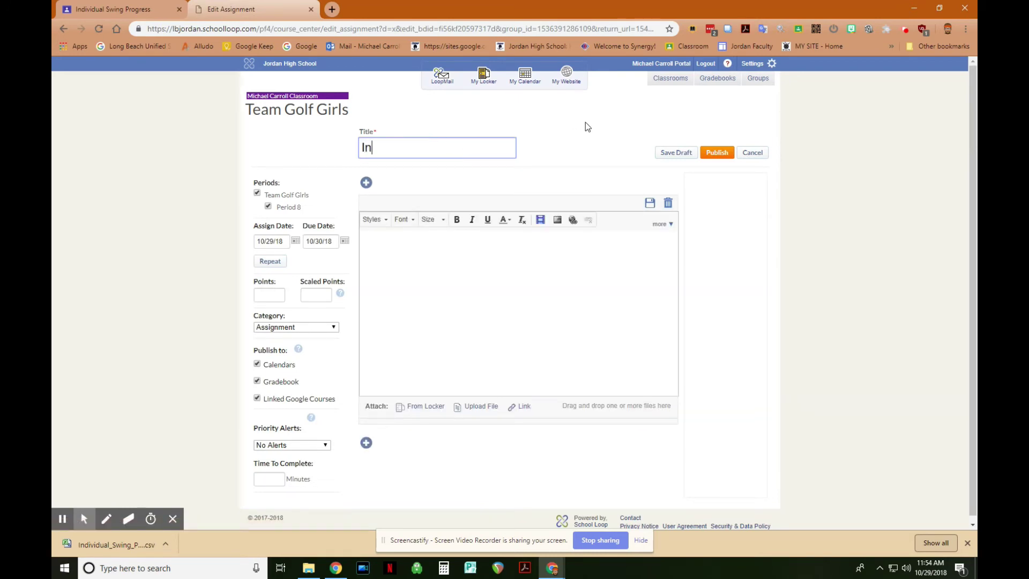
text(dividual Swing )
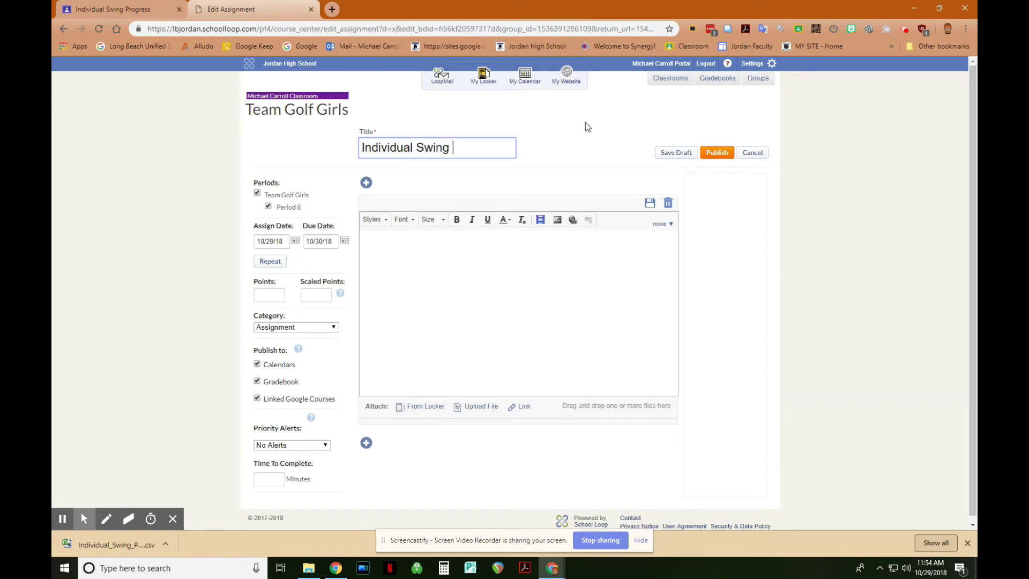
text(Progress)
click(273, 294)
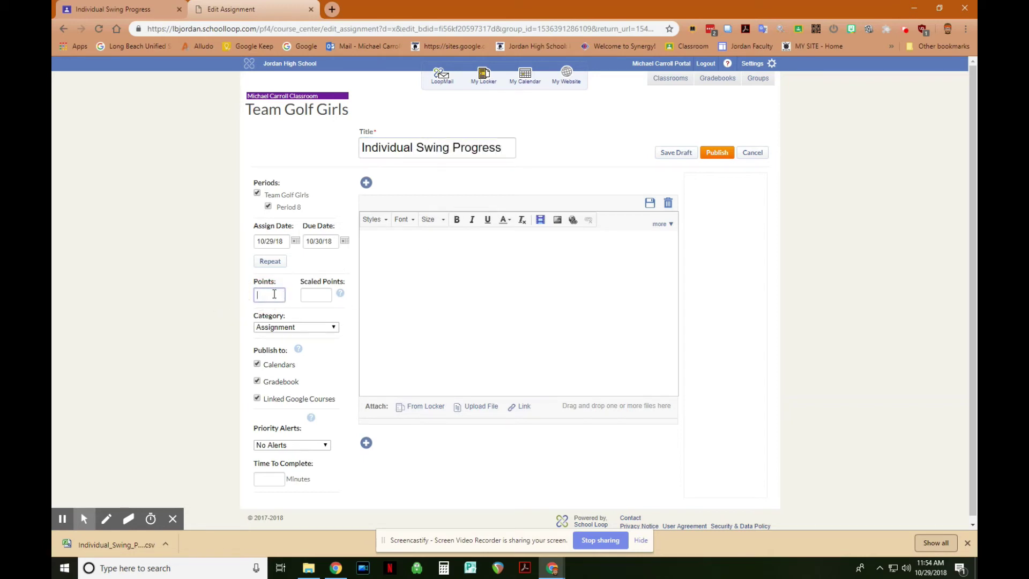
text(25)
click(257, 397)
click(722, 157)
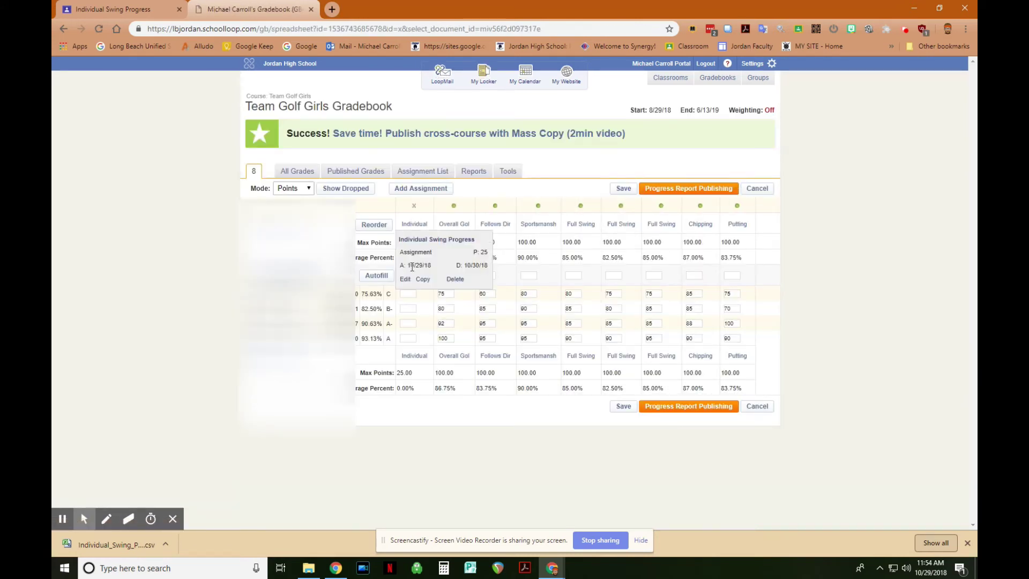
- Drop the grades CSV onto the Girls Individual Swing Progress scoresheet, import one 25.0 score, and save
mouse_move(418, 228)
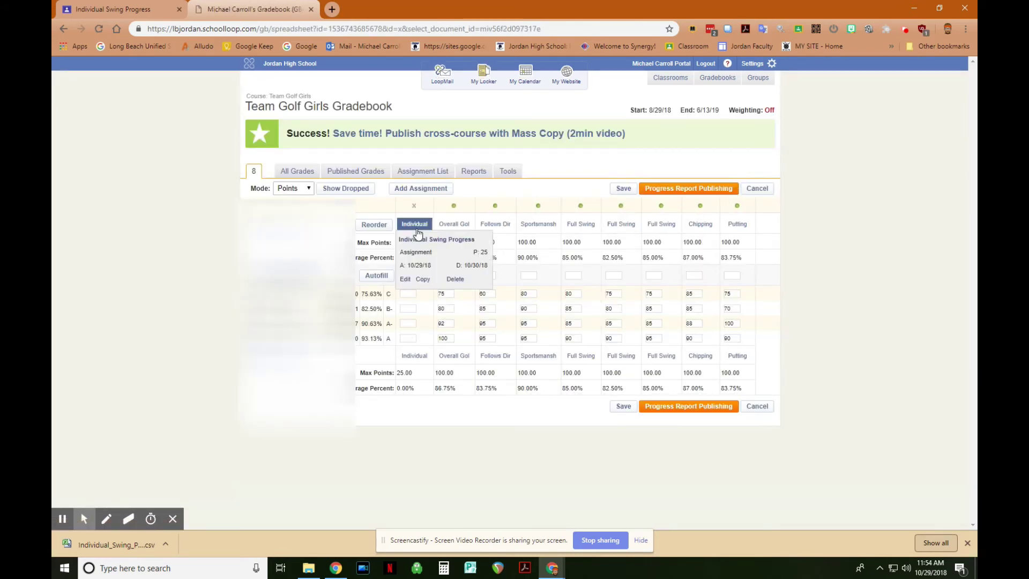
click(419, 227)
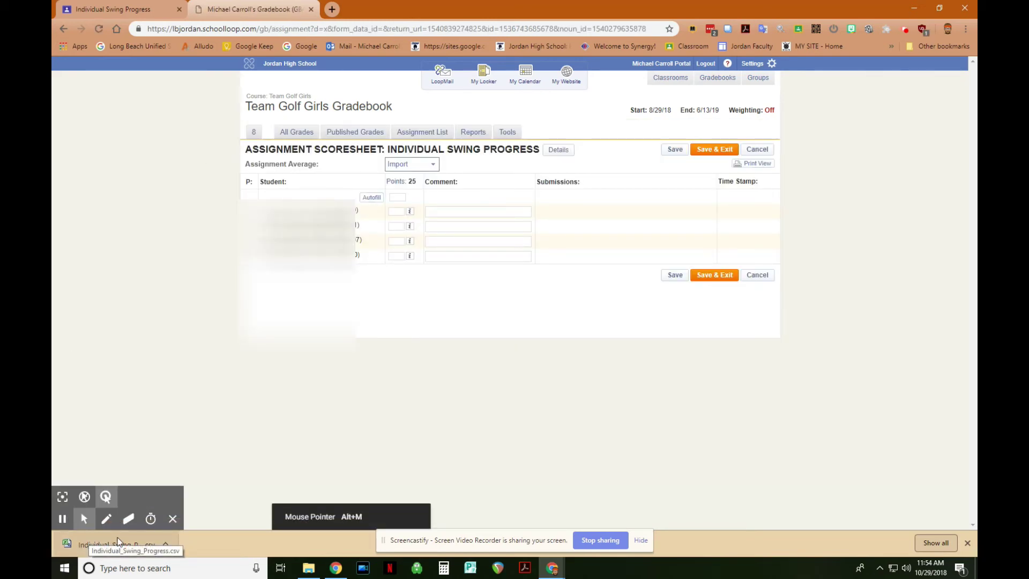
drag(117, 542, 472, 252)
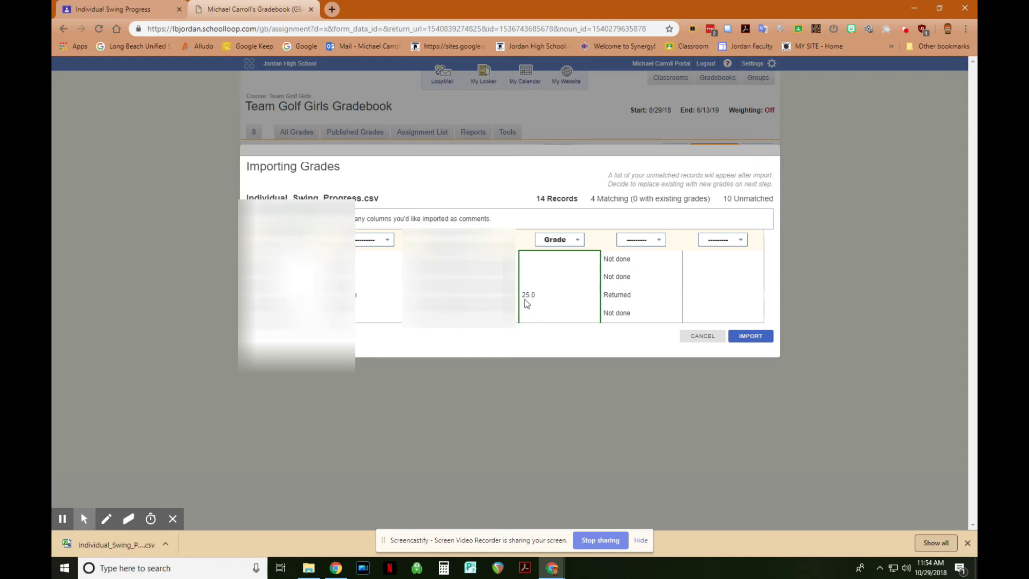
click(751, 338)
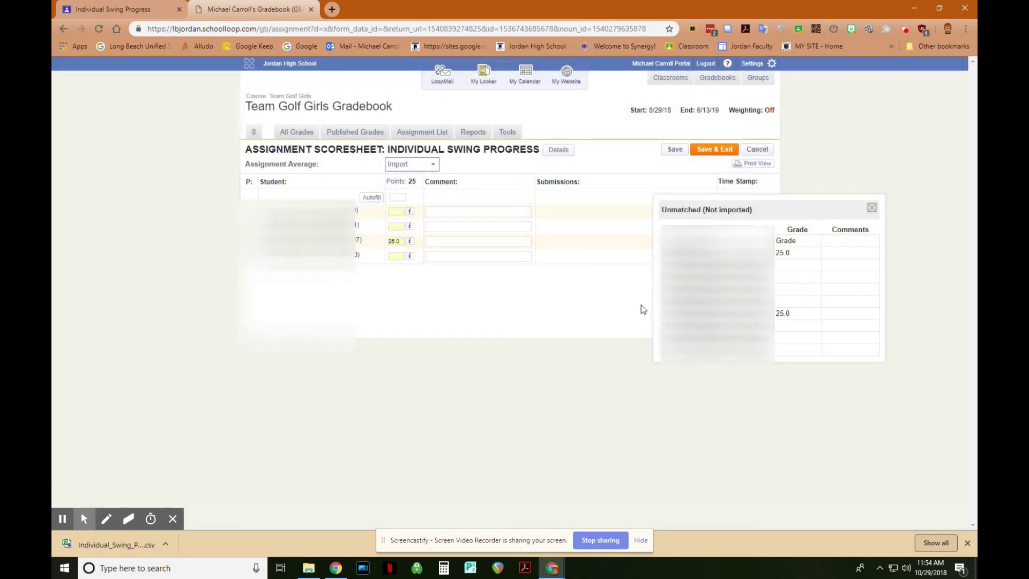
click(872, 208)
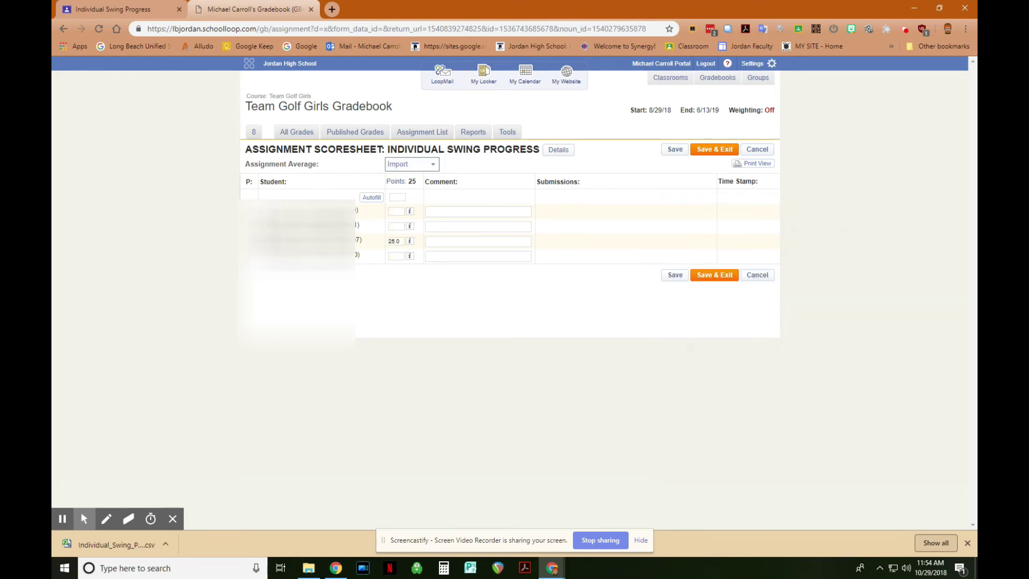
click(705, 150)
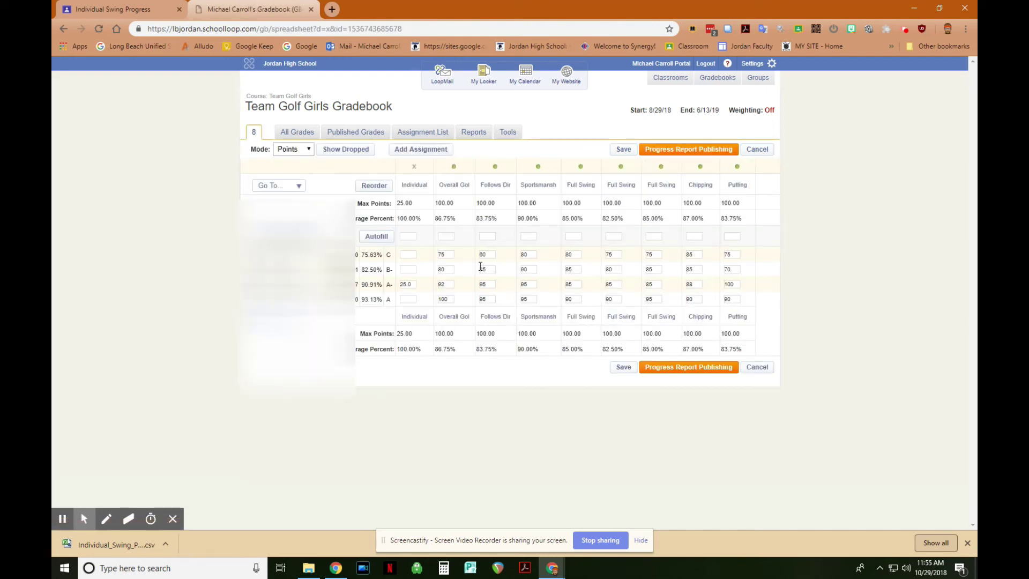